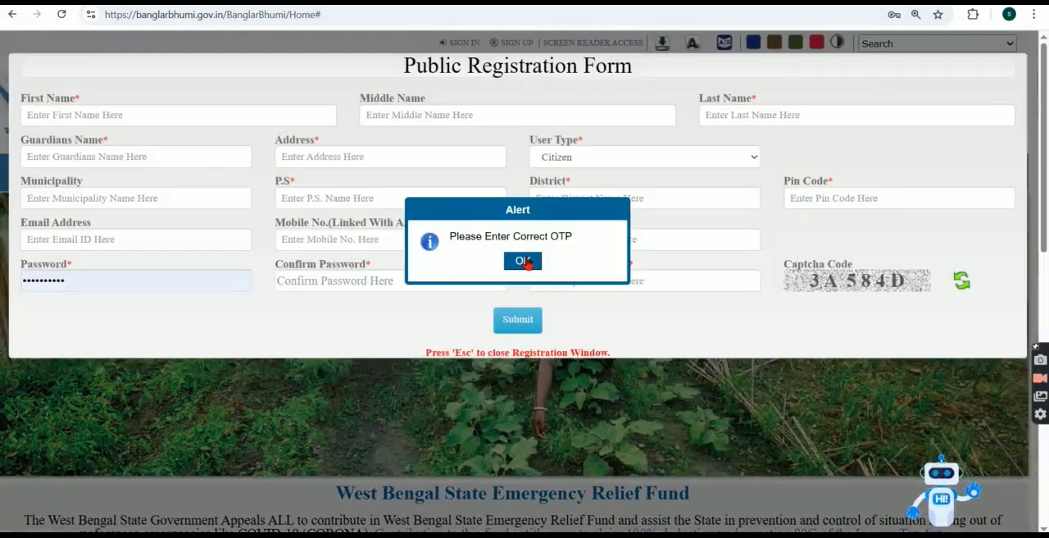
# Step: Dismiss the OTP alert and close the public registration form
pyautogui.click(526, 262)
pyautogui.click(33, 113)
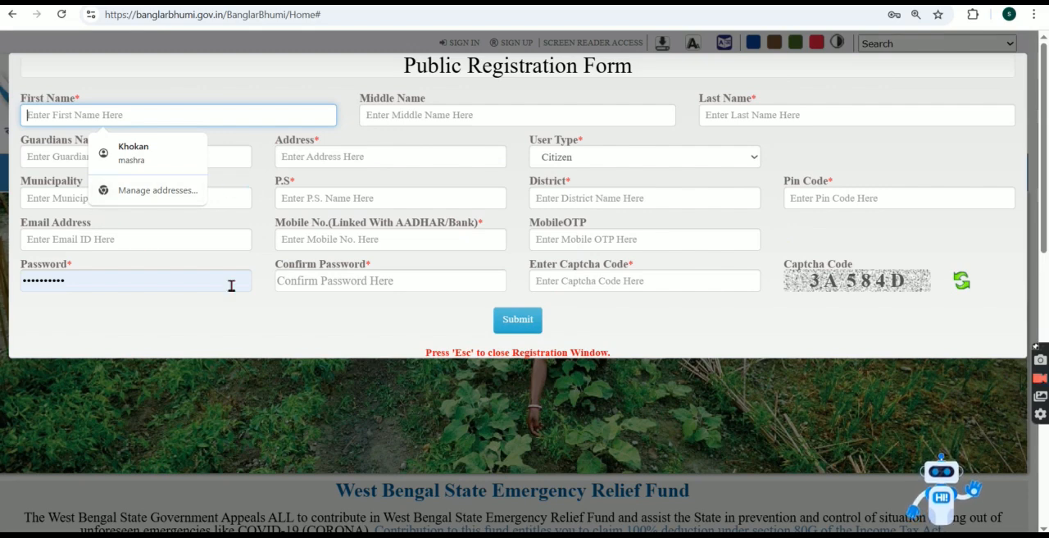
pyautogui.press('Escape')
pyautogui.press('Escape')
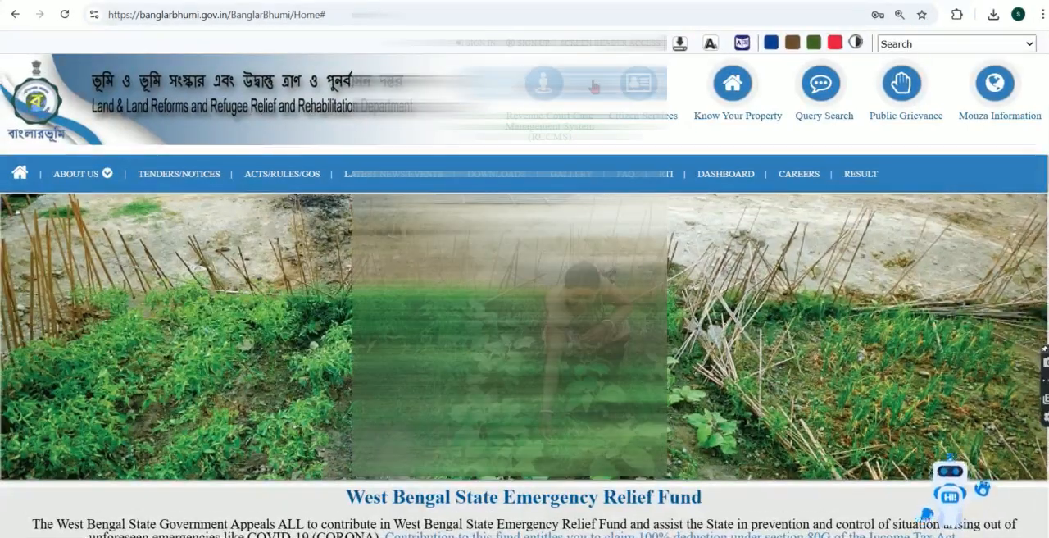
# Step: Open the citizen login form, enter the displayed captcha code and log in with the prefilled credentials
pyautogui.click(594, 87)
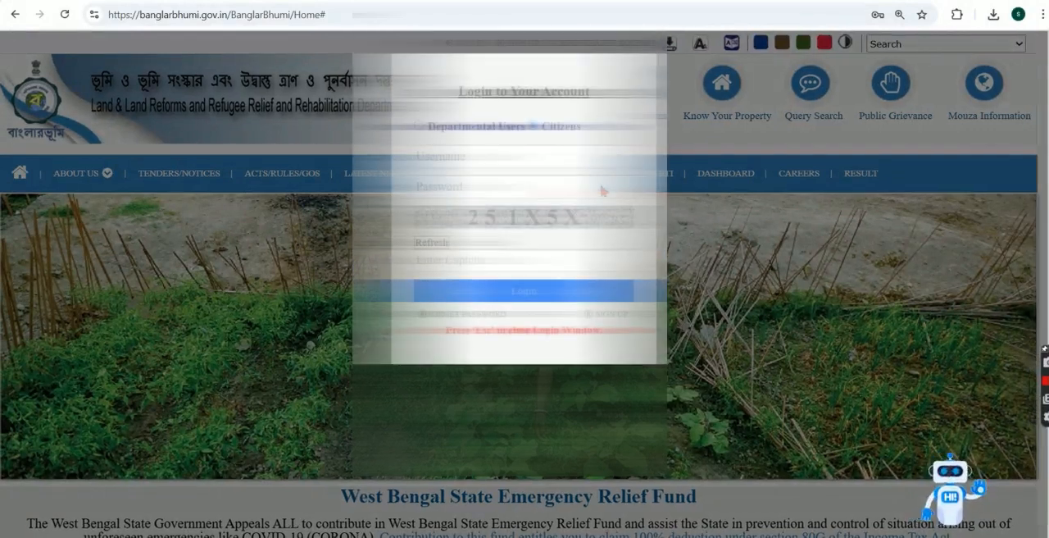
pyautogui.click(490, 270)
pyautogui.write('25')
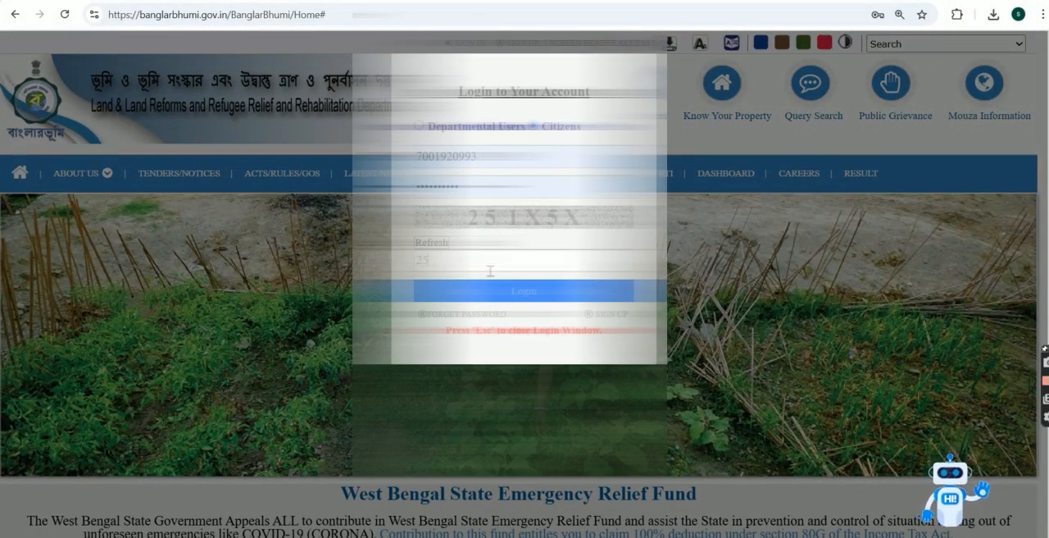
pyautogui.write('1')
pyautogui.press('capslock')
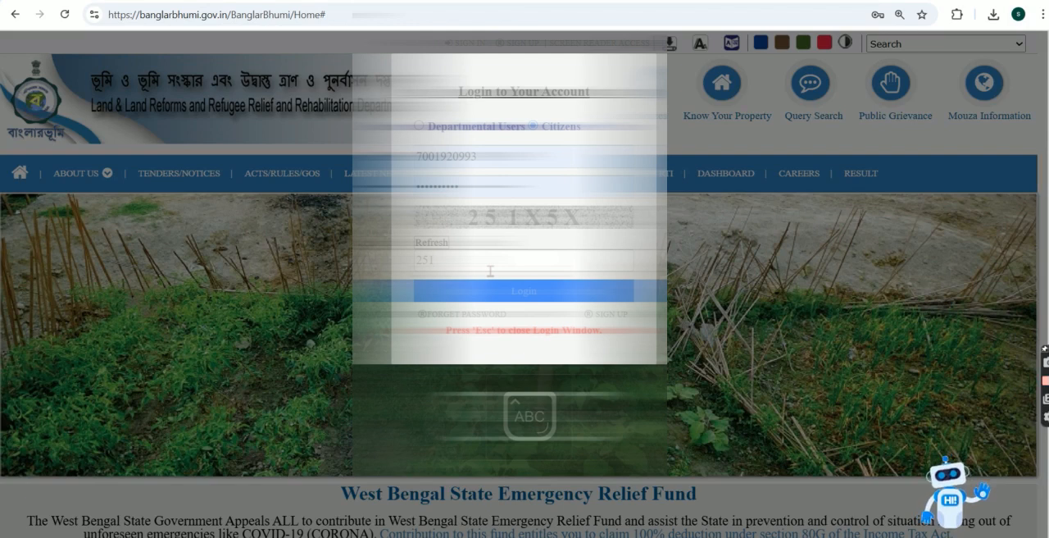
pyautogui.write('X5X')
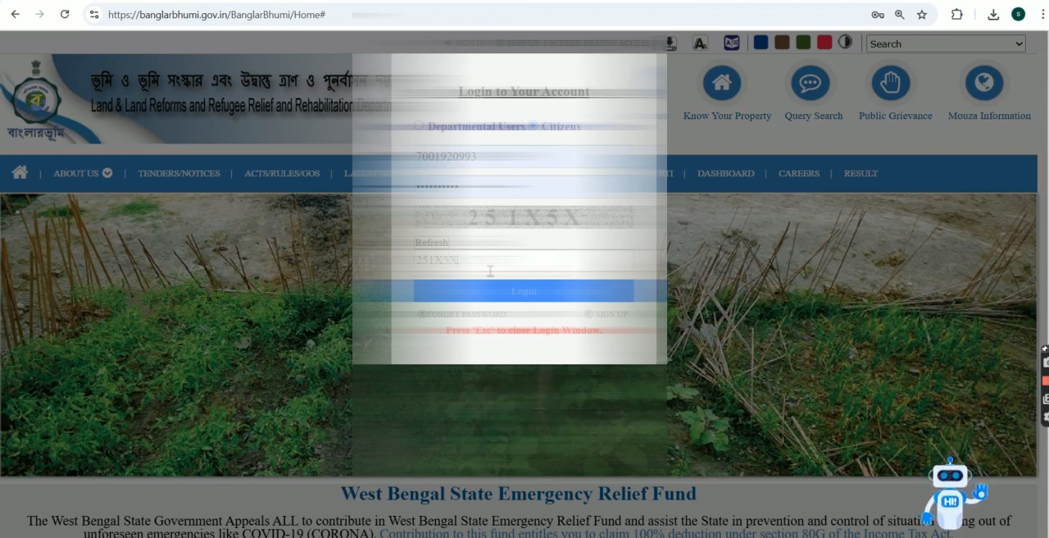
pyautogui.click(529, 288)
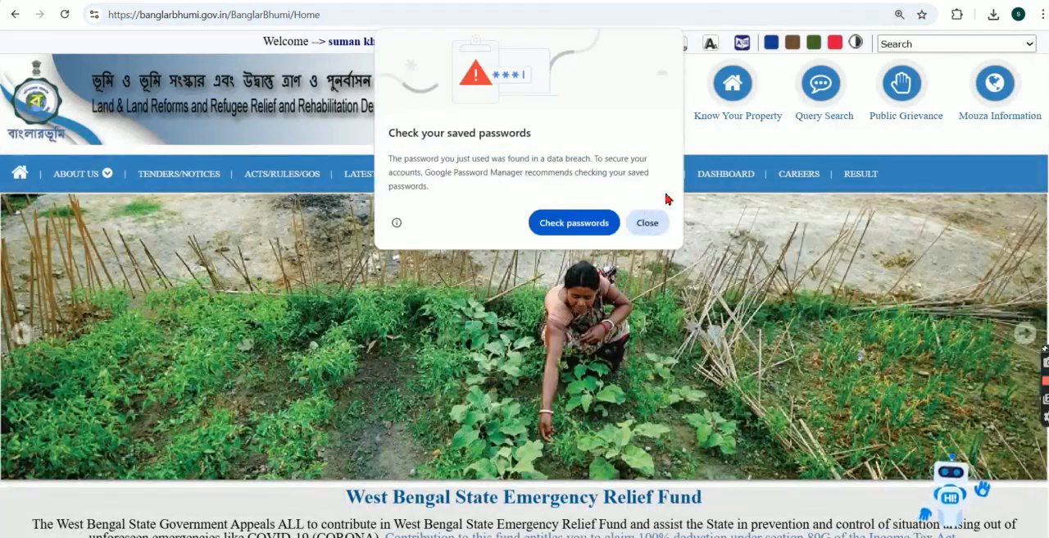
# Step: Open the Land Revenue(Khajna) Application from the online applications in Citizen Services
pyautogui.click(649, 223)
pyautogui.click(651, 82)
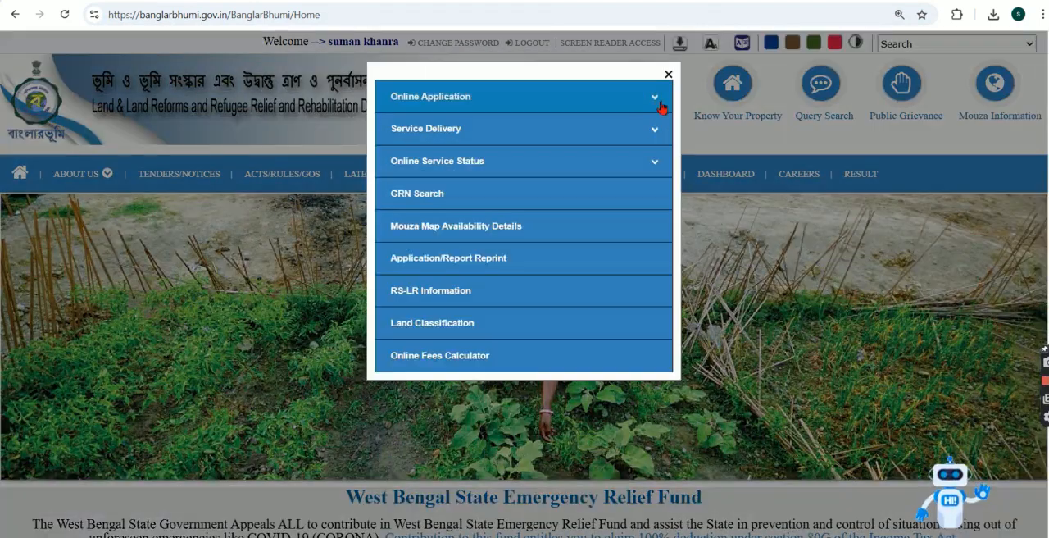
pyautogui.click(464, 131)
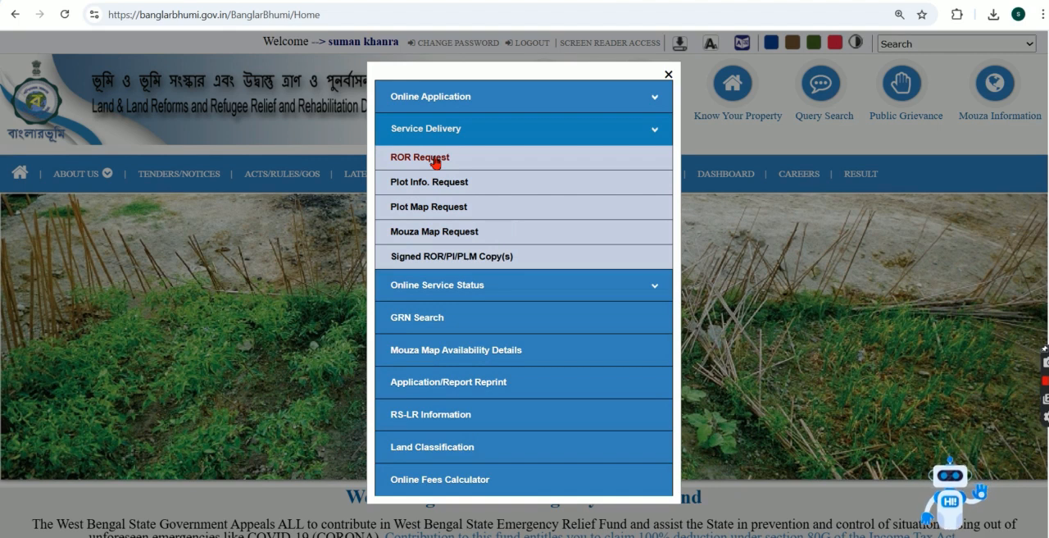
pyautogui.click(505, 294)
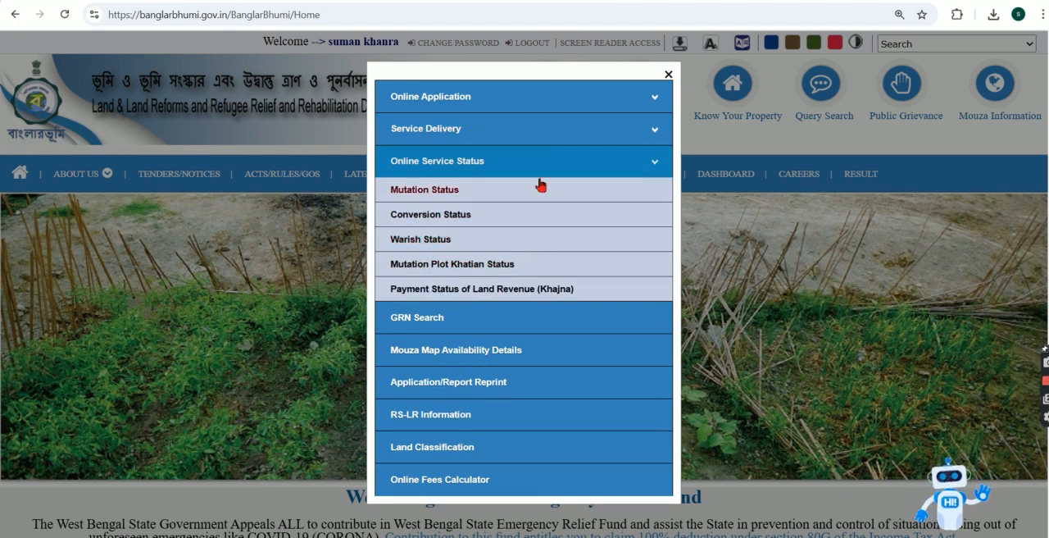
pyautogui.click(525, 168)
pyautogui.click(468, 129)
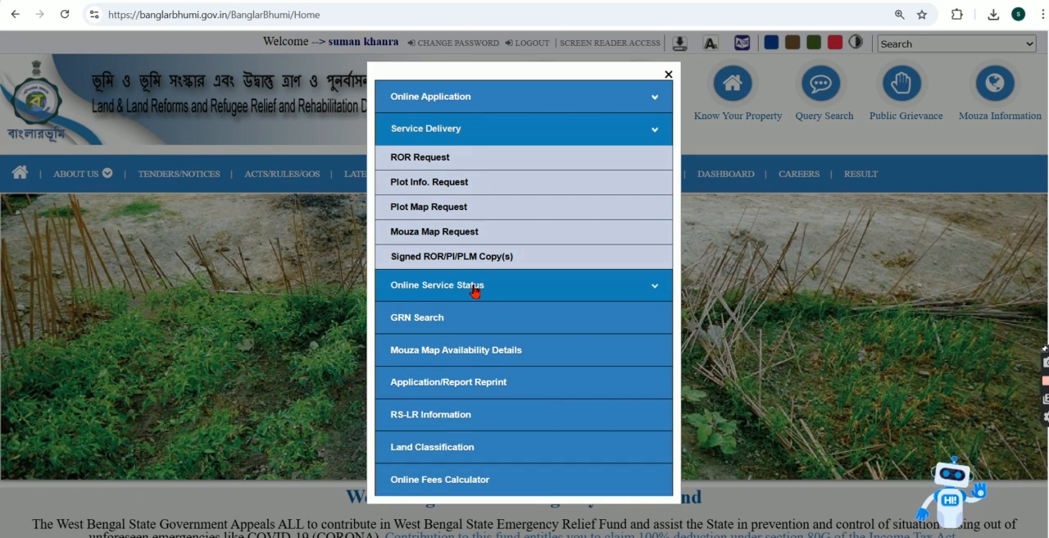
pyautogui.click(491, 107)
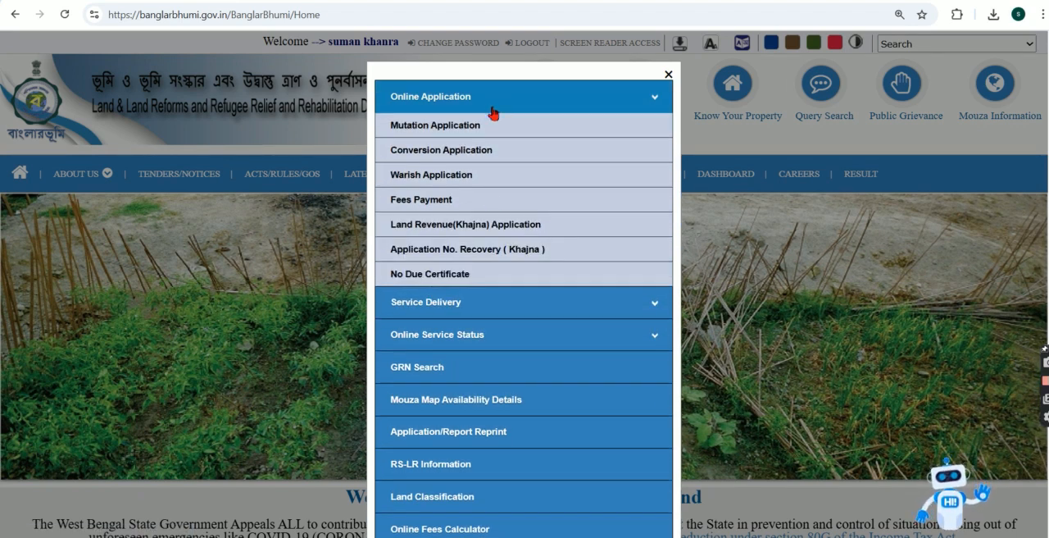
pyautogui.click(517, 233)
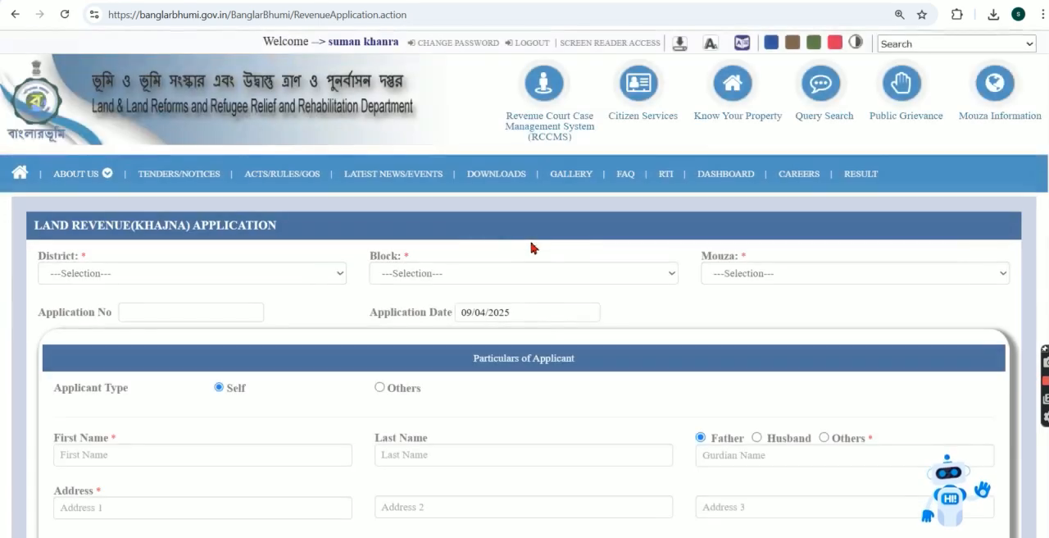
# Step: Set the application's district to [06] HOOGHLY and its block to [05] BALAGARH
pyautogui.scroll(-2, 531, 248)
pyautogui.click(123, 135)
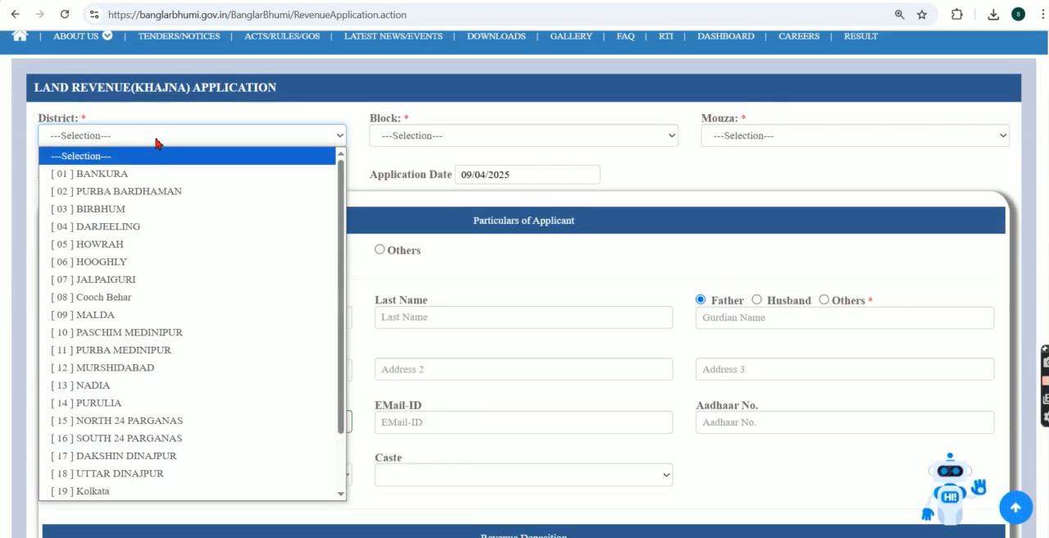
pyautogui.click(144, 262)
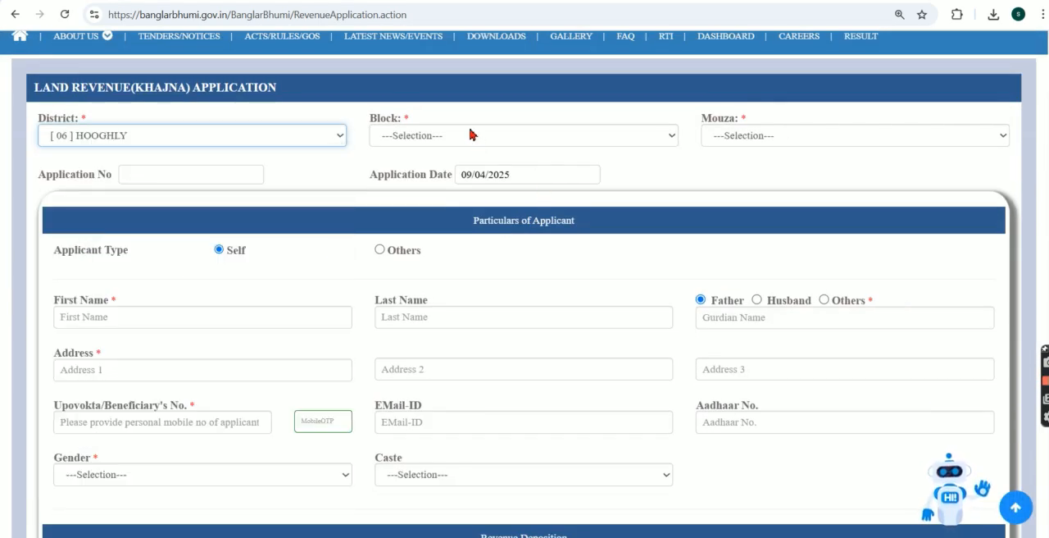
pyautogui.click(470, 133)
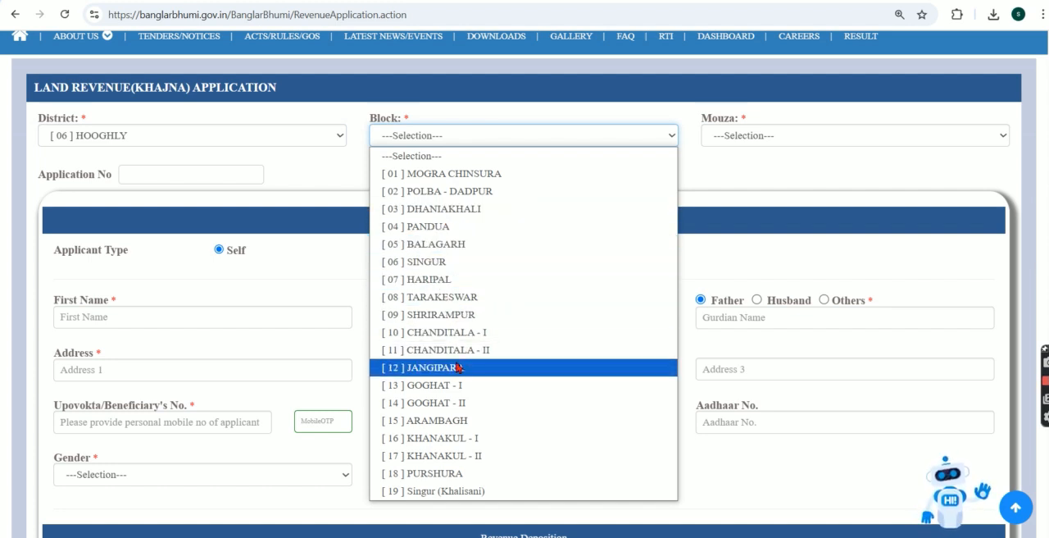
pyautogui.click(456, 244)
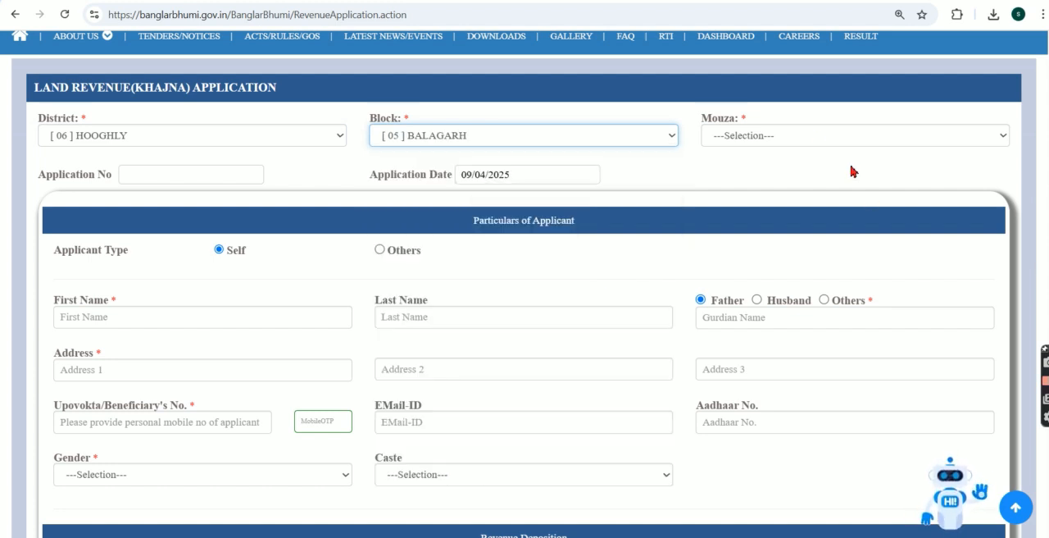
# Step: Select mouza [039] Mashra and set the applicant type to Others
pyautogui.click(813, 134)
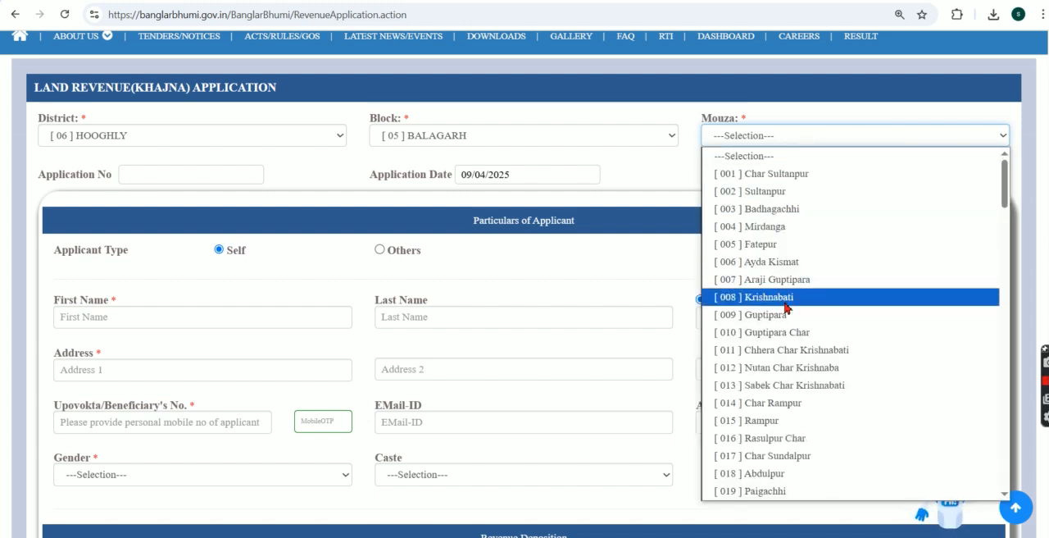
pyautogui.scroll(-2, 784, 345)
pyautogui.scroll(-3, 785, 355)
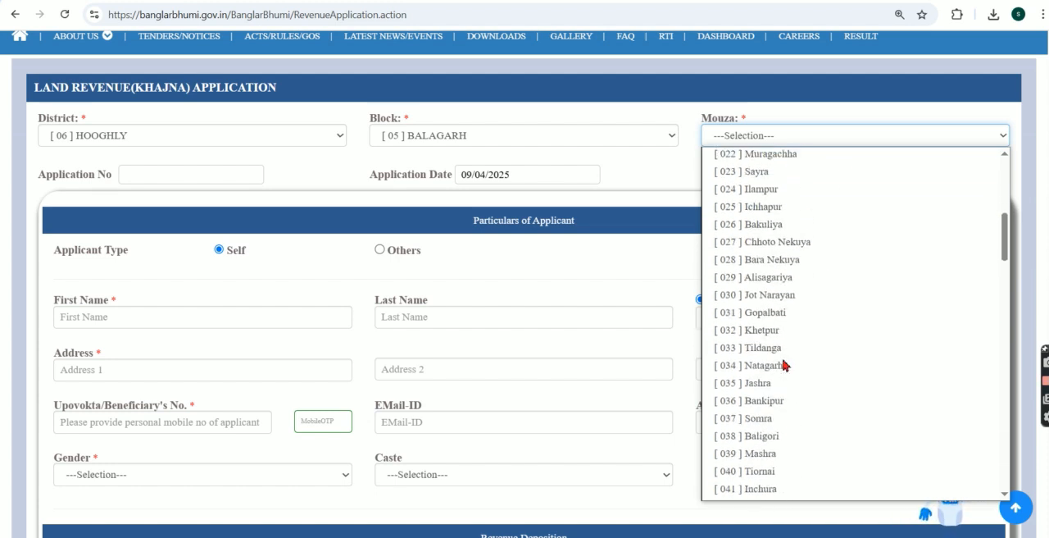
pyautogui.scroll(5, 727, 227)
pyautogui.scroll(-5, 738, 224)
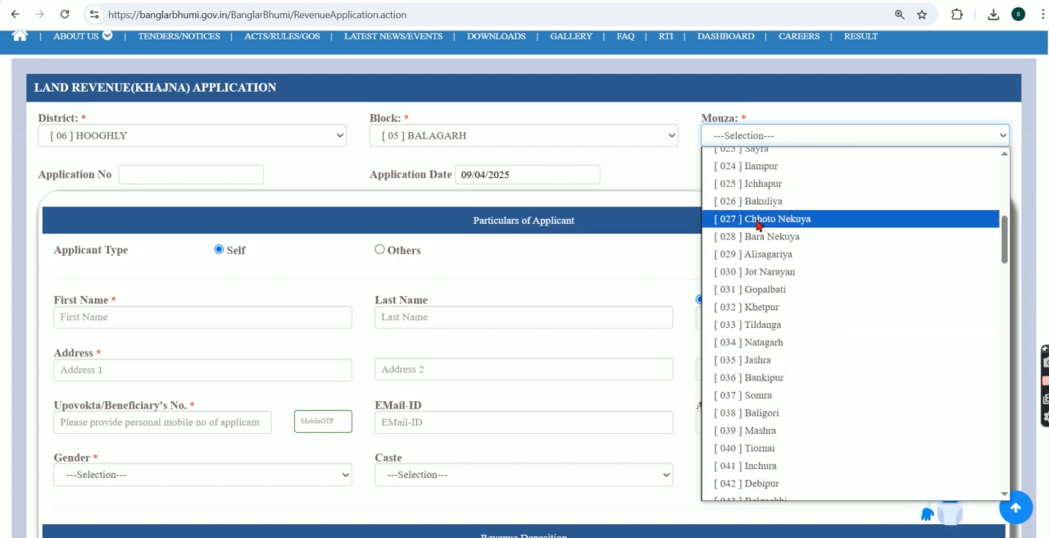
pyautogui.click(760, 429)
pyautogui.click(378, 251)
pyautogui.click(146, 318)
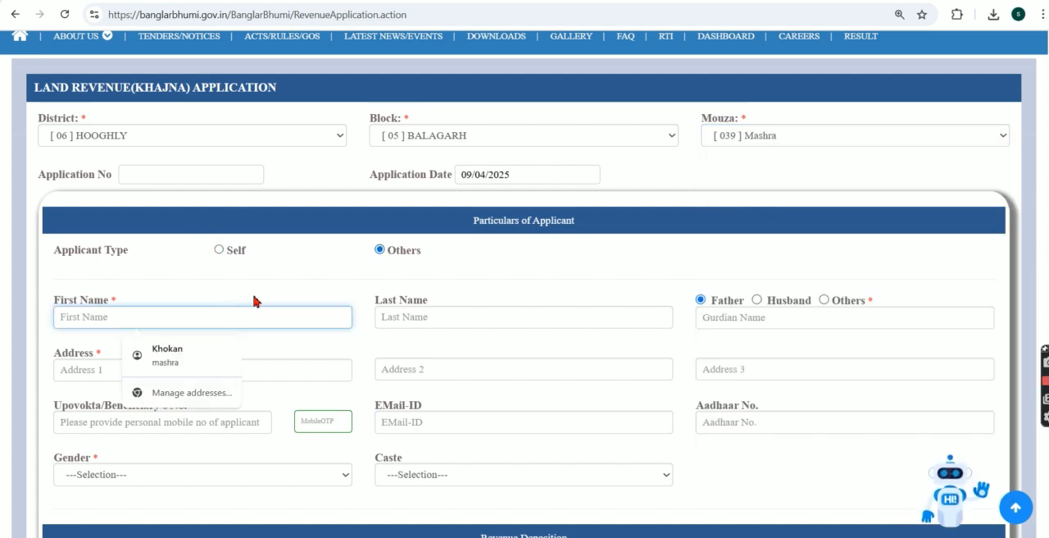
# Step: Choose [039] Mashra as the mouza for the land revenue application
pyautogui.click(723, 135)
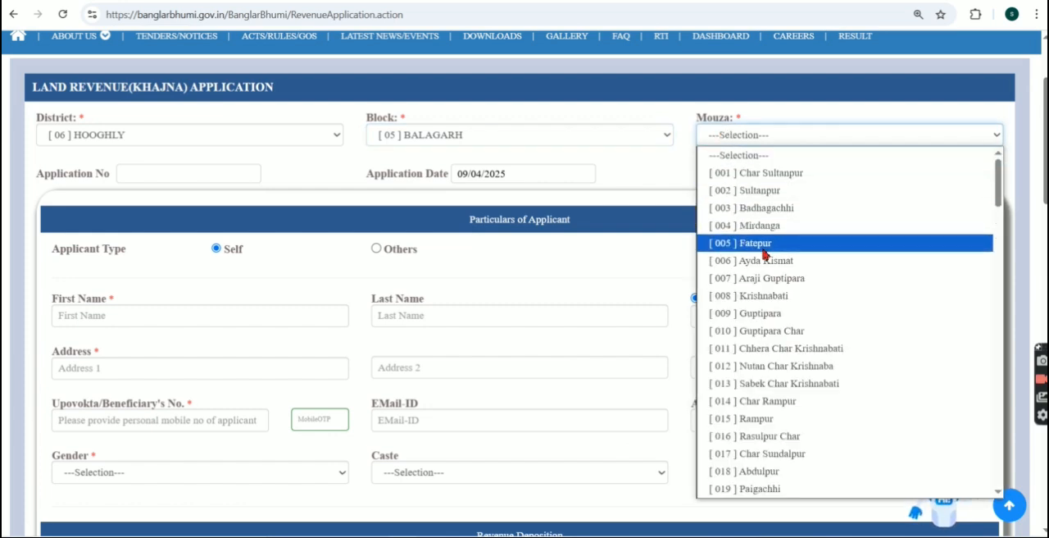
pyautogui.scroll(-5, 766, 262)
pyautogui.scroll(-4, 761, 268)
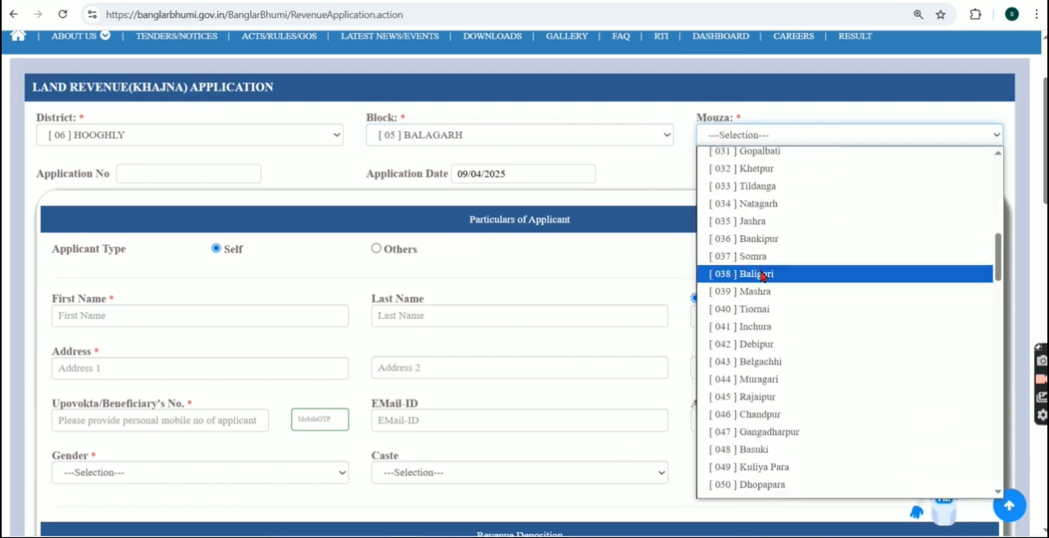
pyautogui.click(760, 293)
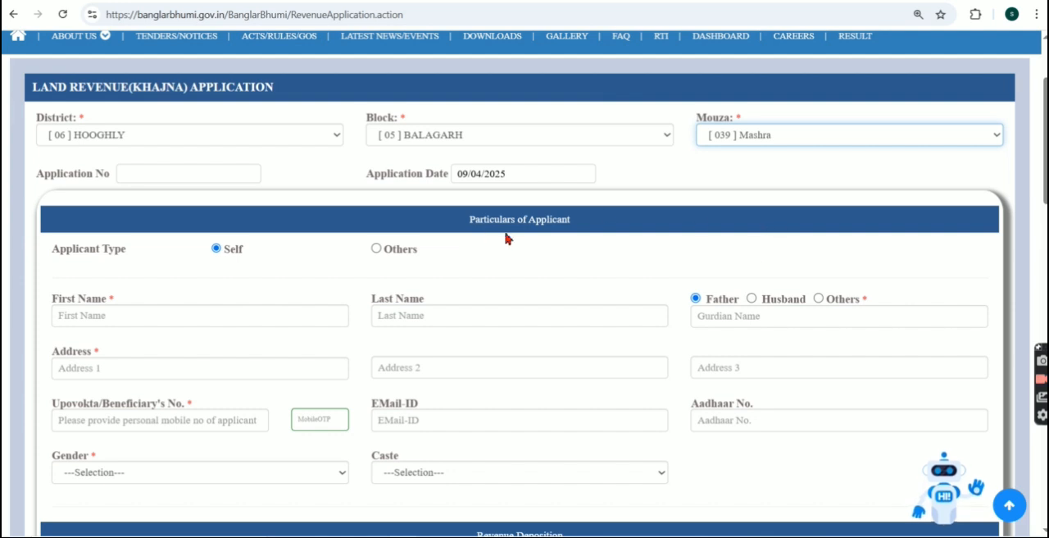
pyautogui.click(616, 206)
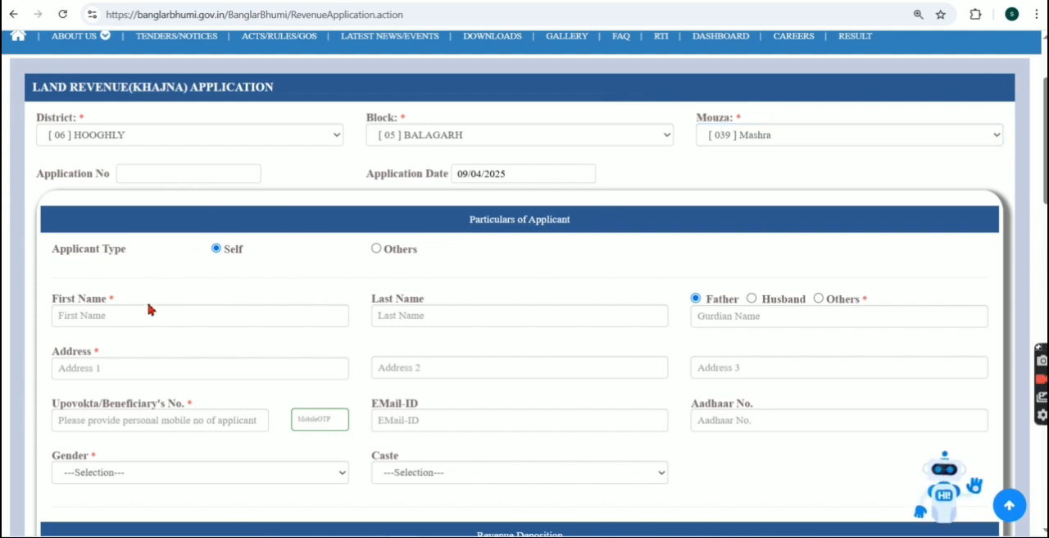
# Step: Enter the applicant's first name and last name in the applicant particulars
pyautogui.scroll(-1, 182, 318)
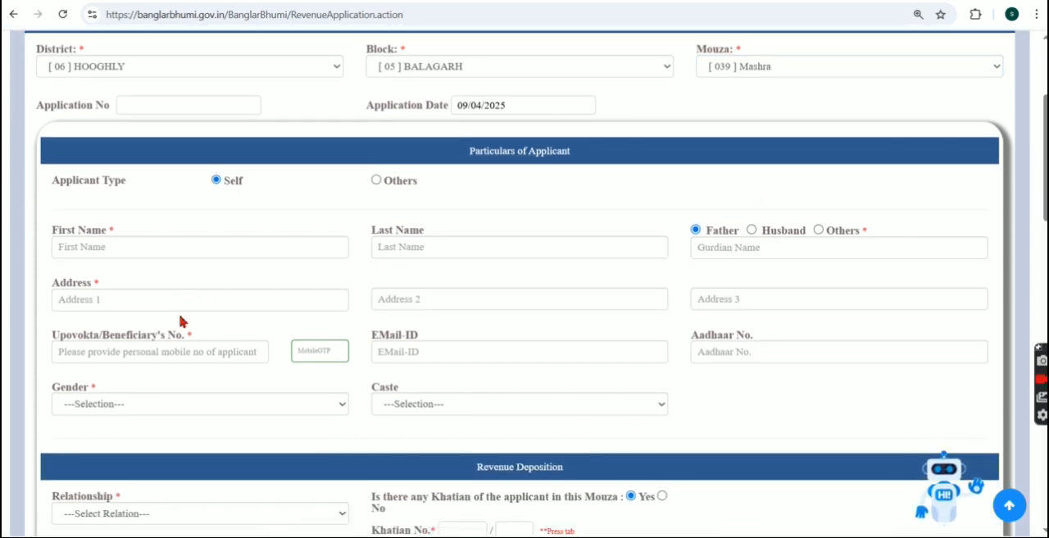
pyautogui.click(112, 244)
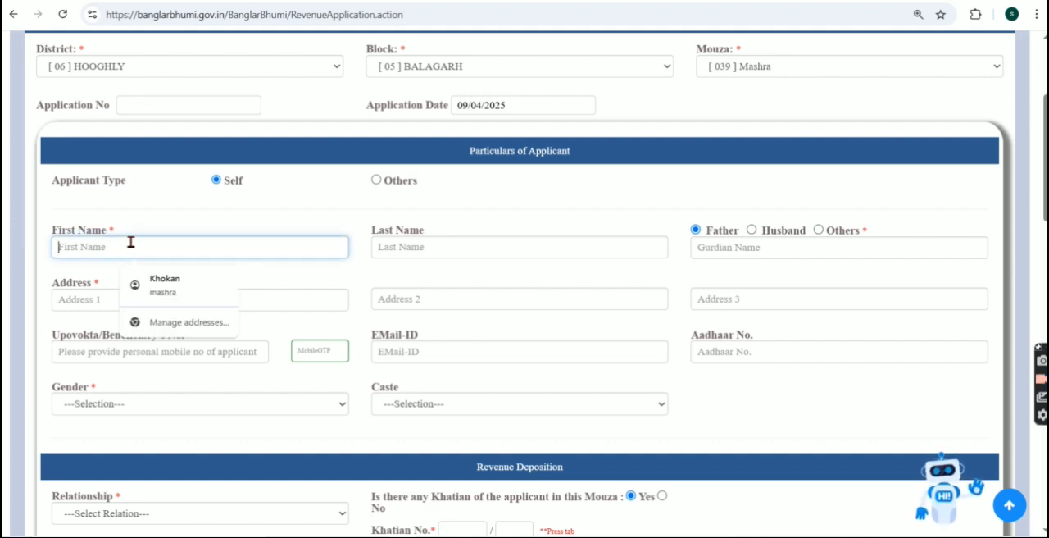
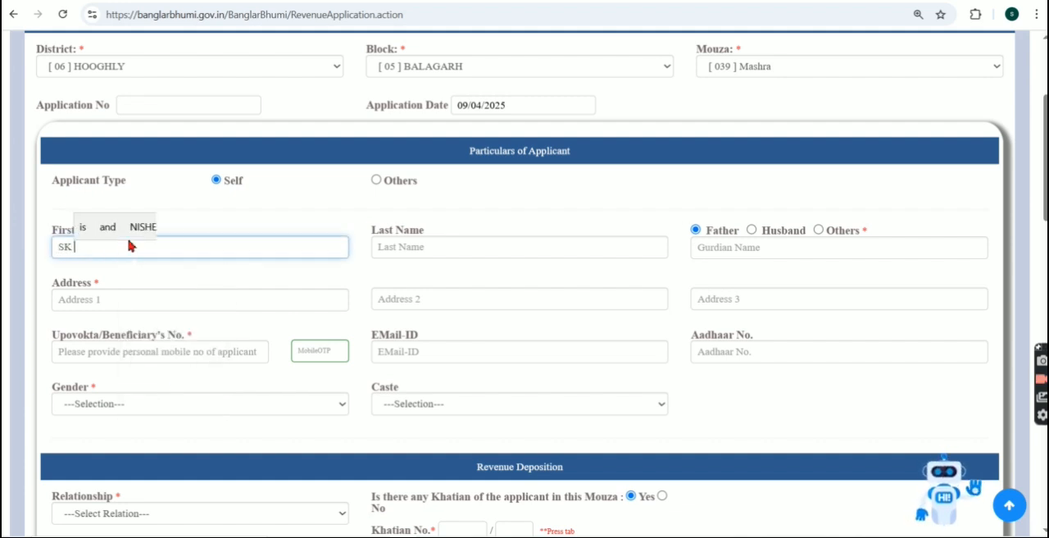
pyautogui.press('Tab')
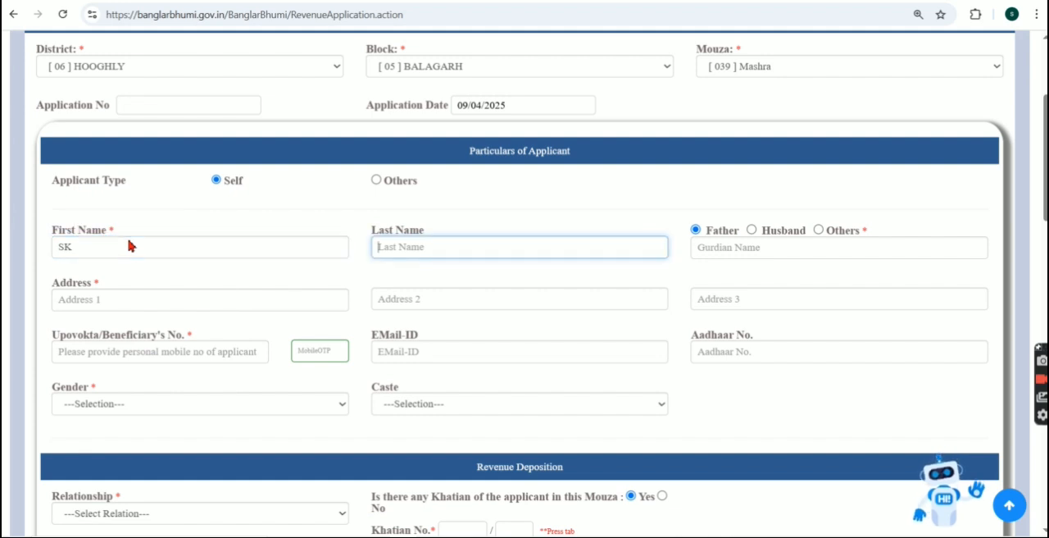
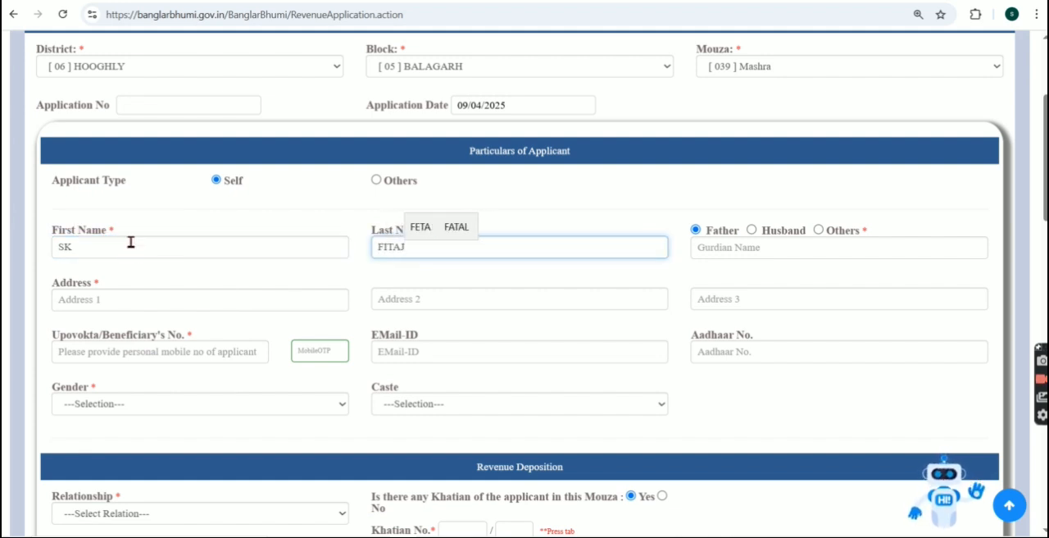
# Step: Enter the father's full name as the guardian name in the applicant particulars
pyautogui.click(749, 251)
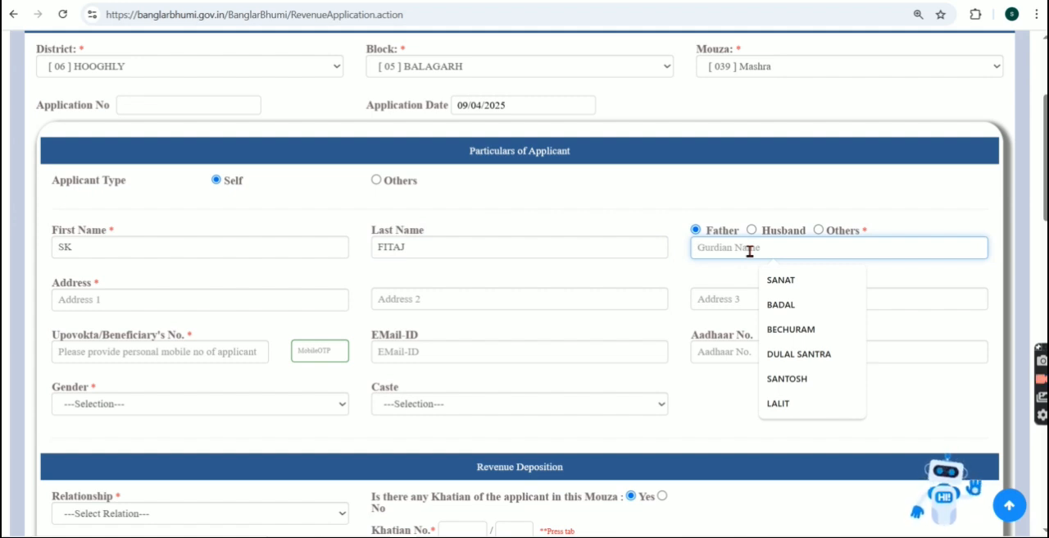
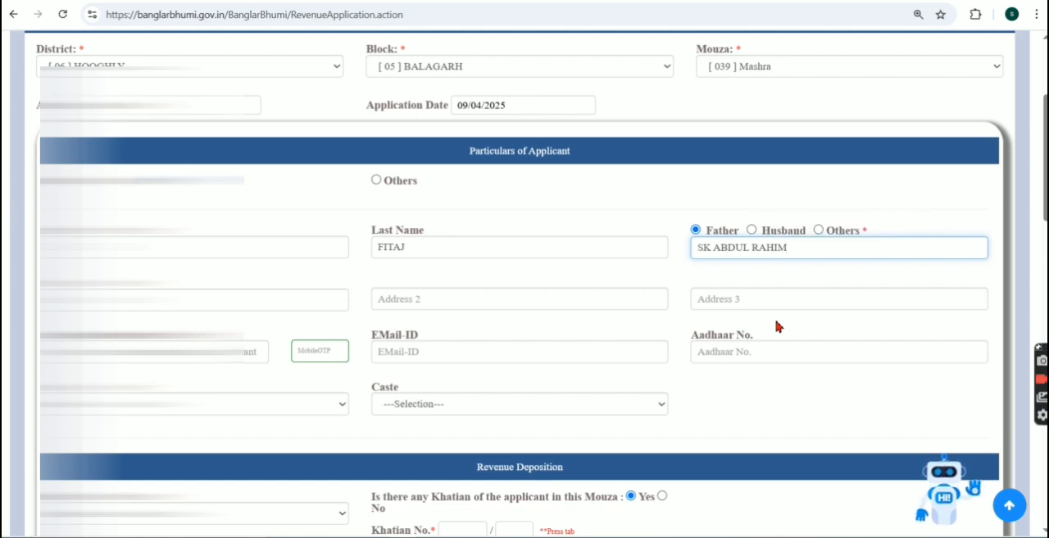
# Step: Fill in the applicant's address lines in the applicant particulars
pyautogui.click(141, 299)
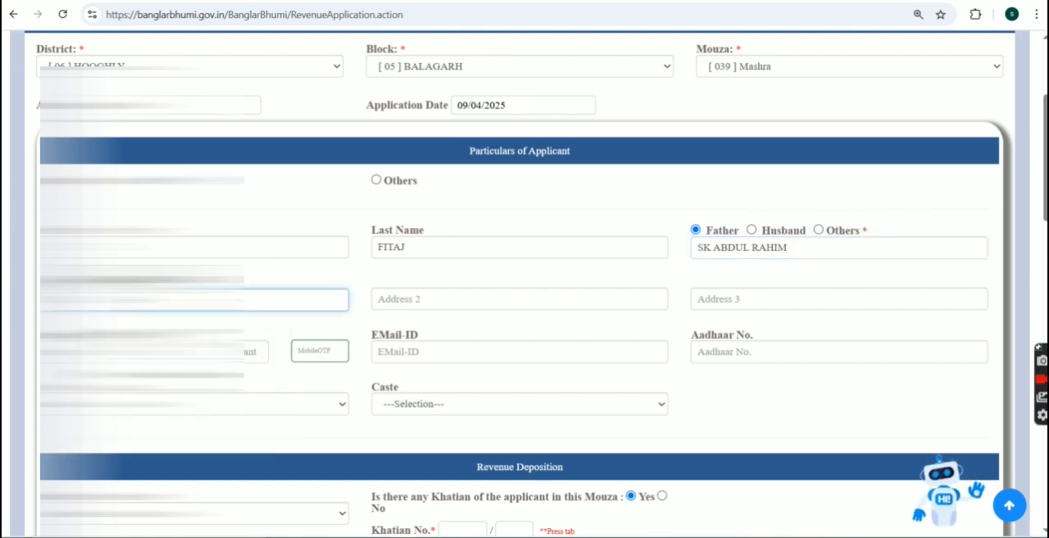
pyautogui.press('Tab')
pyautogui.write('SOMR')
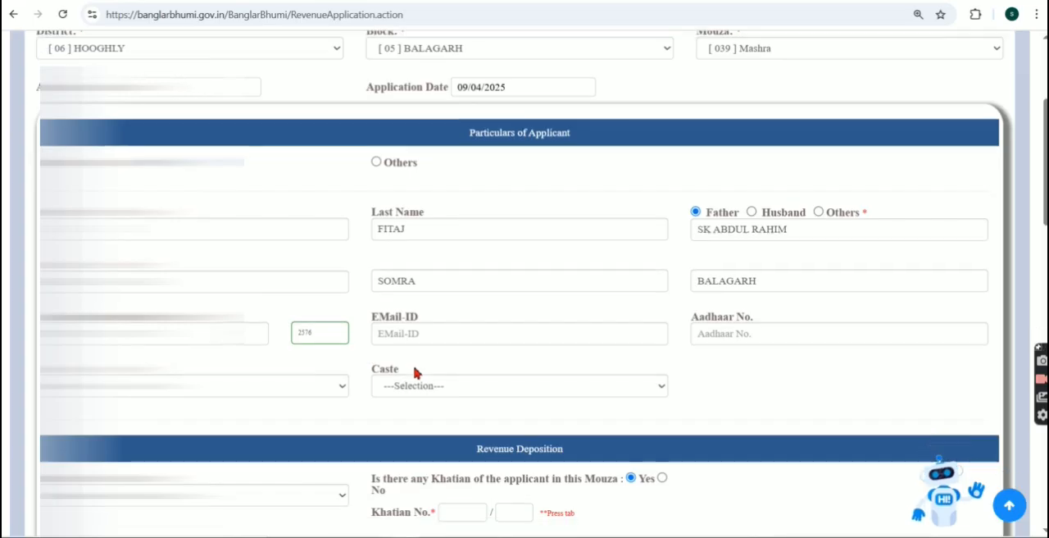
# Step: Set the applicant's caste to GENERAL and the revenue deposition relationship to [01]Self
pyautogui.scroll(-1, 414, 369)
pyautogui.click(434, 334)
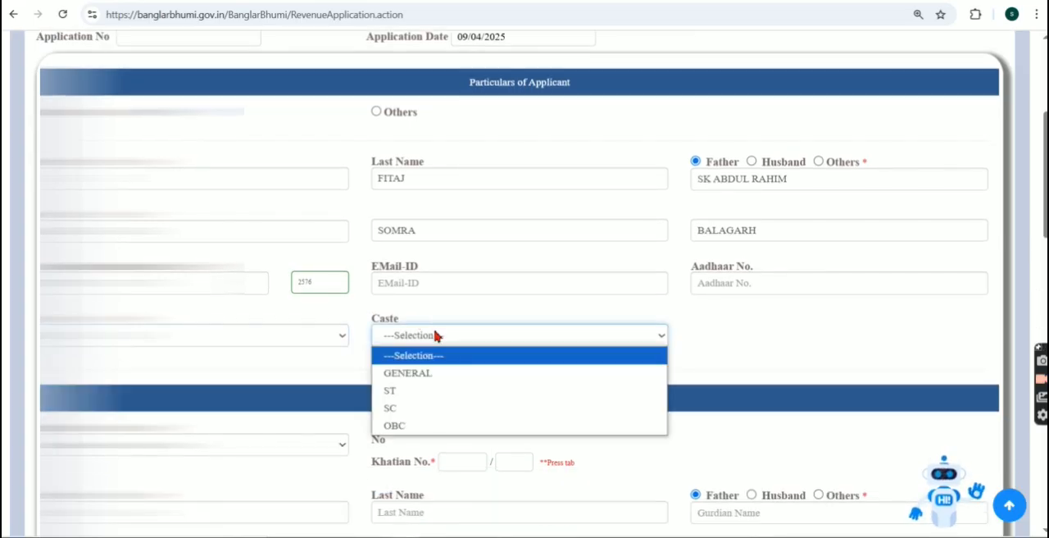
pyautogui.click(426, 372)
pyautogui.scroll(-3, 480, 398)
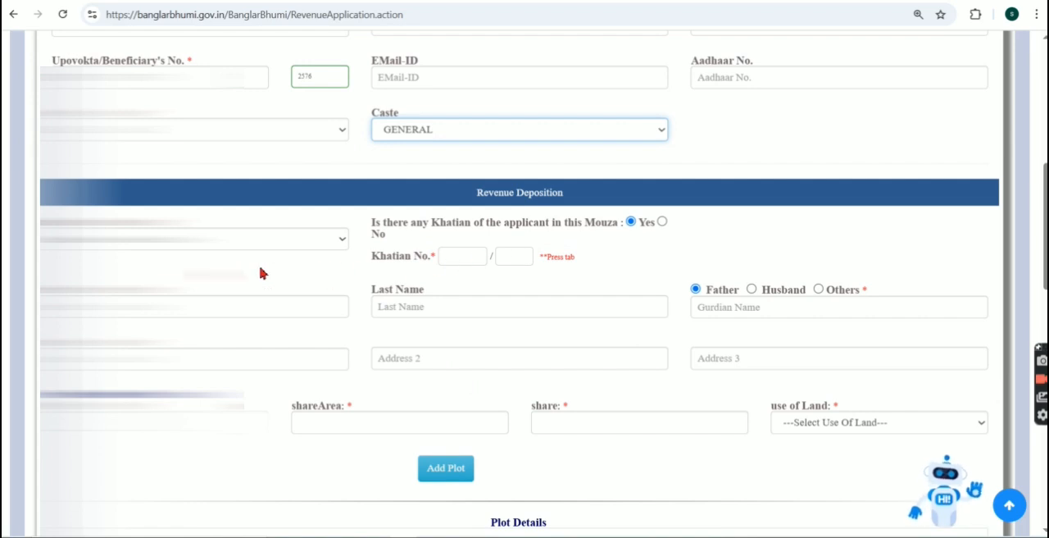
pyautogui.click(262, 238)
pyautogui.click(196, 273)
# Step: Enter Khatian No. 732 for the revenue deposition and confirm that it is the actual khatian
pyautogui.click(464, 257)
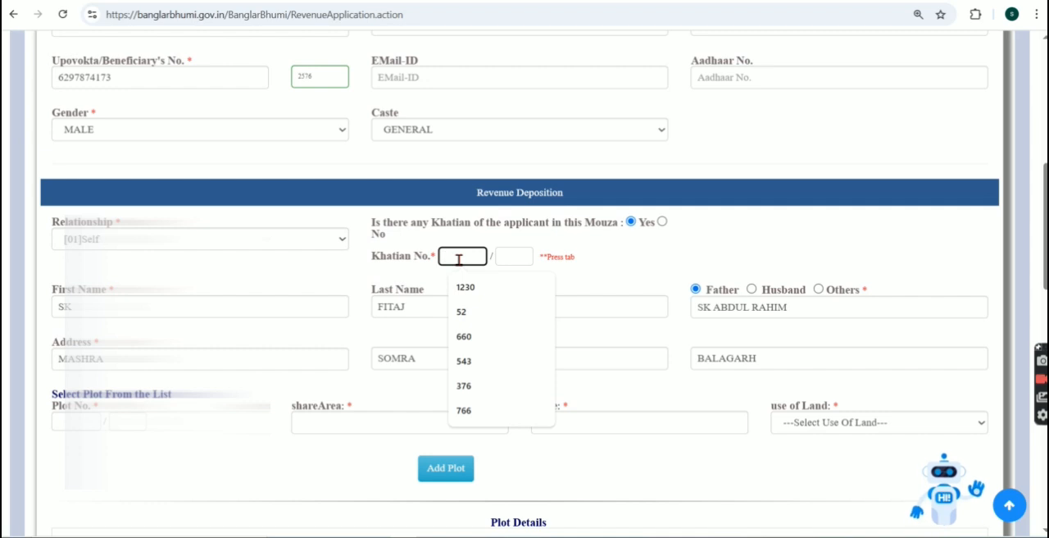
pyautogui.write('732')
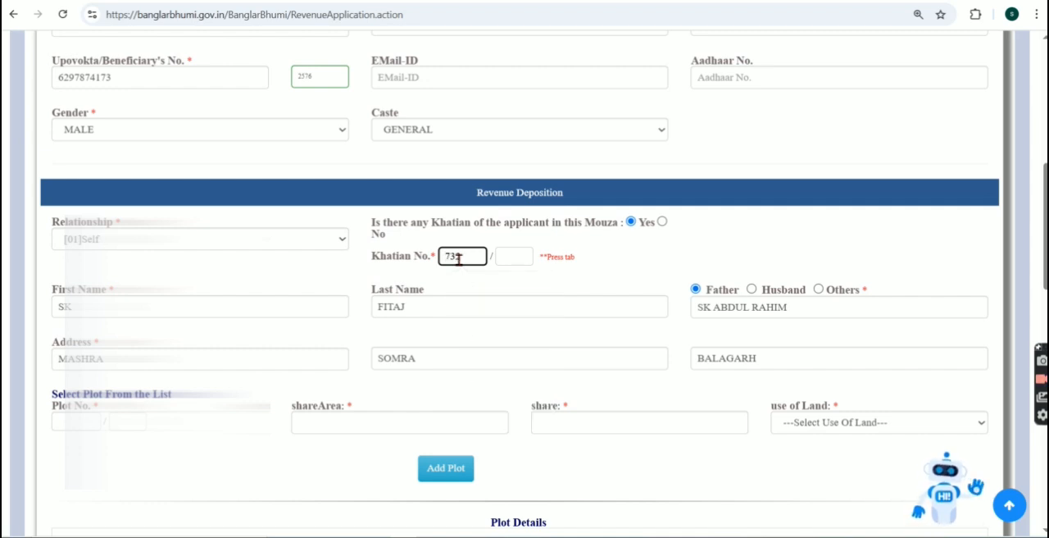
pyautogui.click(240, 310)
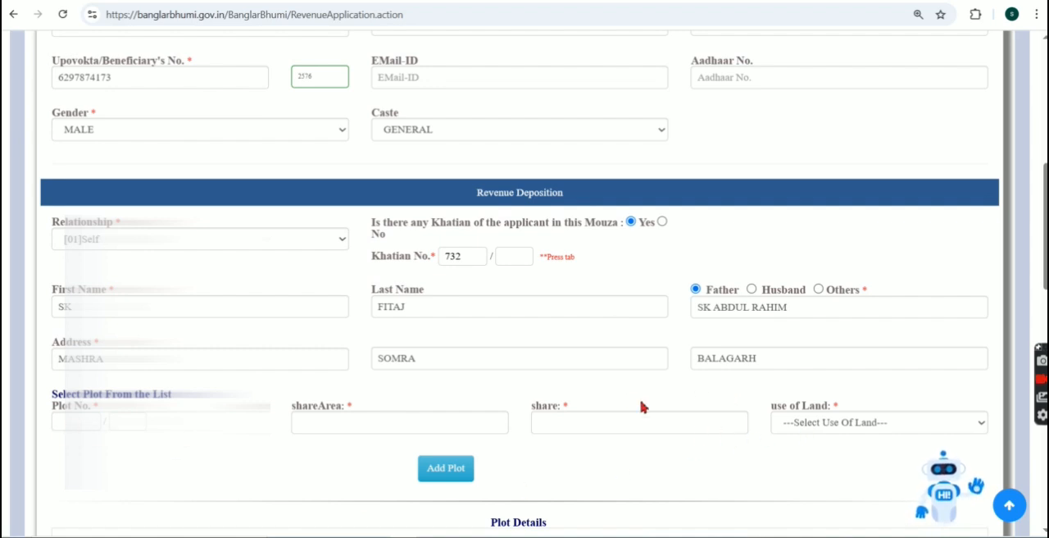
pyautogui.click(517, 256)
pyautogui.press('Tab')
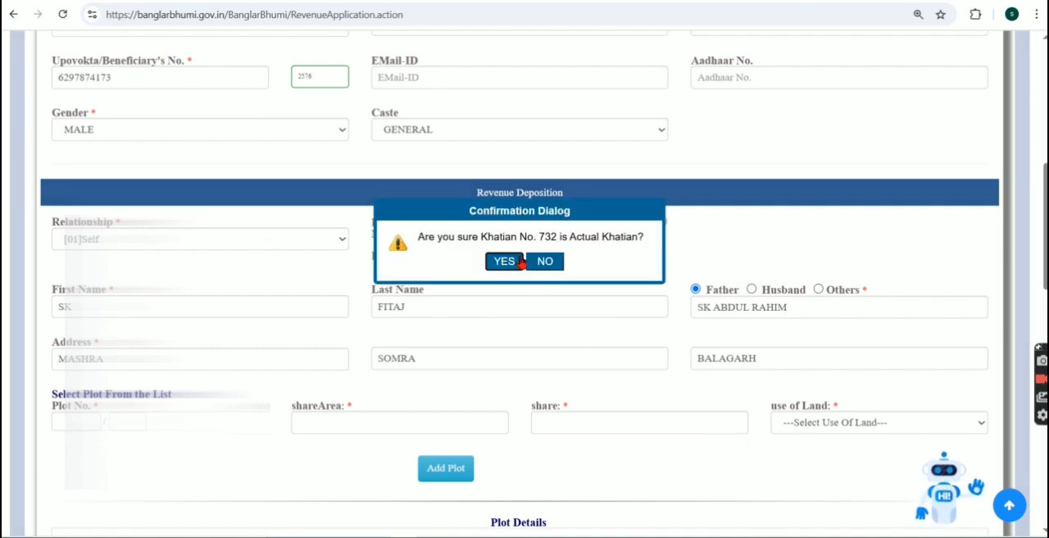
pyautogui.click(502, 260)
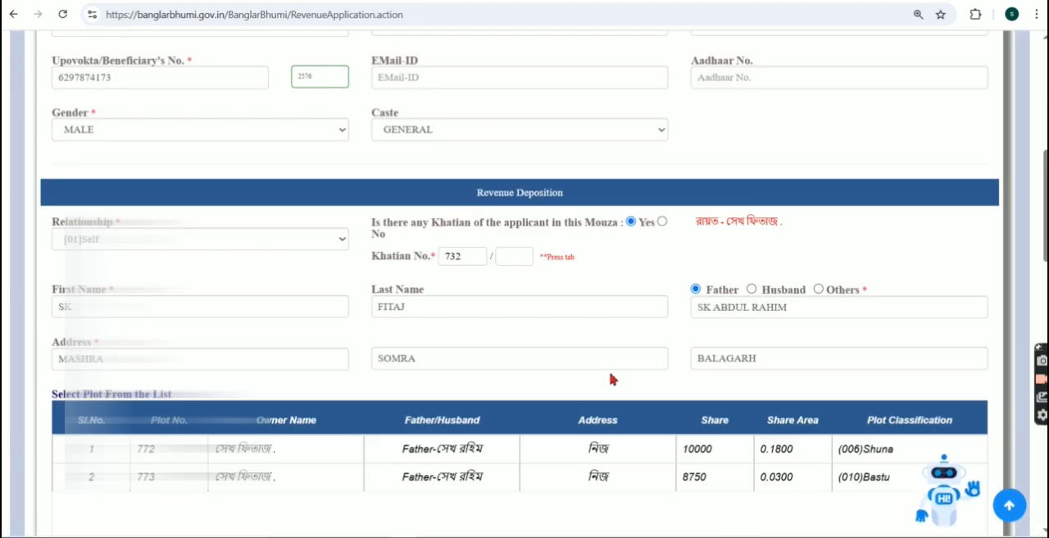
# Step: Select plot 772 from the khatian's plot list and start editing its share
pyautogui.scroll(-1, 615, 380)
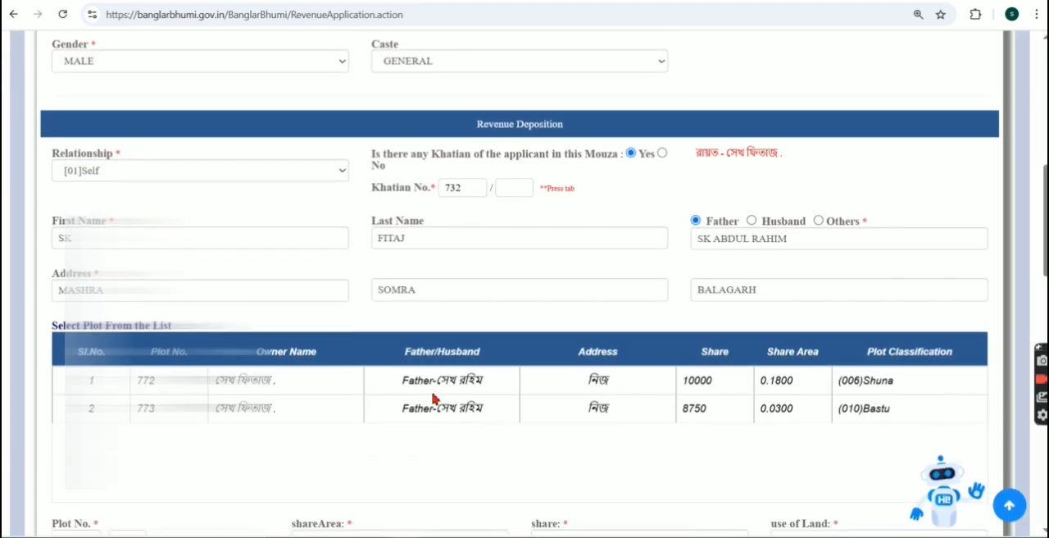
pyautogui.click(434, 386)
pyautogui.scroll(-2, 750, 385)
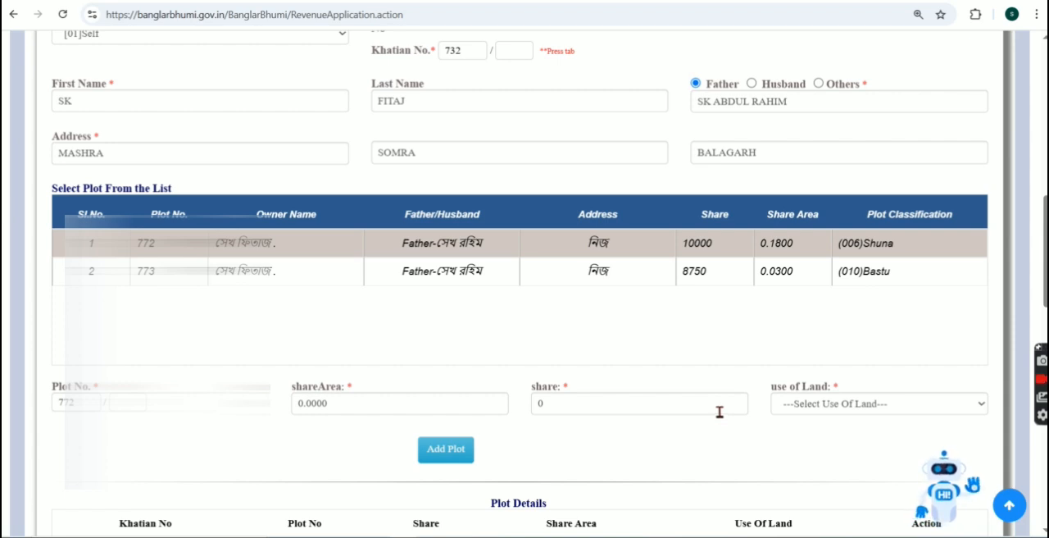
pyautogui.click(671, 405)
pyautogui.click(128, 448)
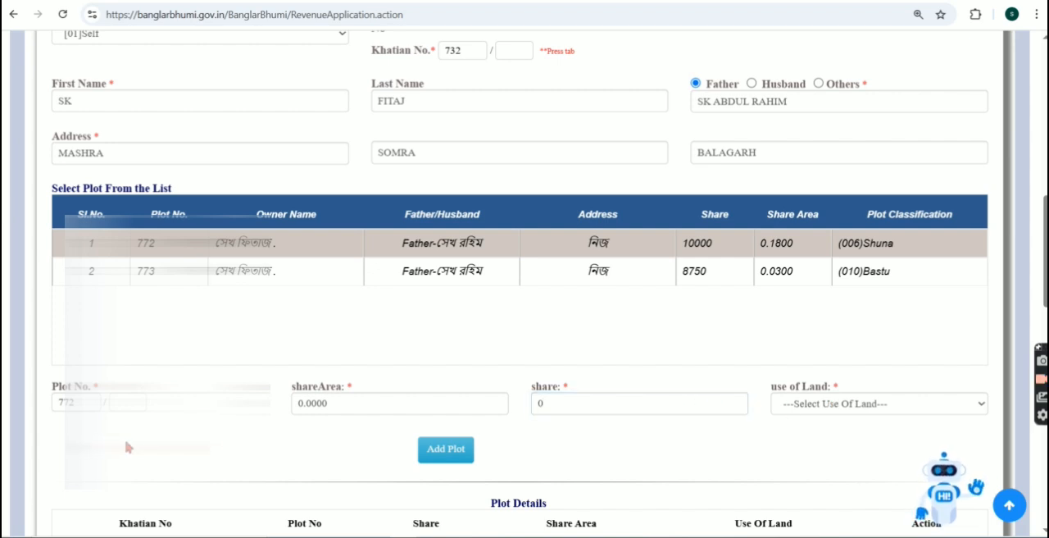
pyautogui.click(573, 404)
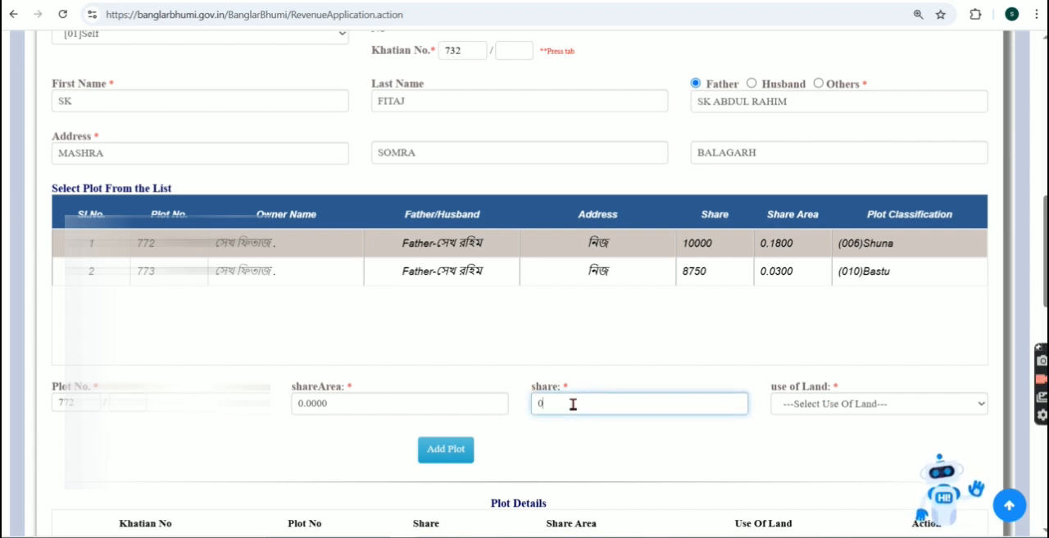
# Step: Set the use of land for plot 772 to [R01]Krishi and clear its share value
pyautogui.click(851, 404)
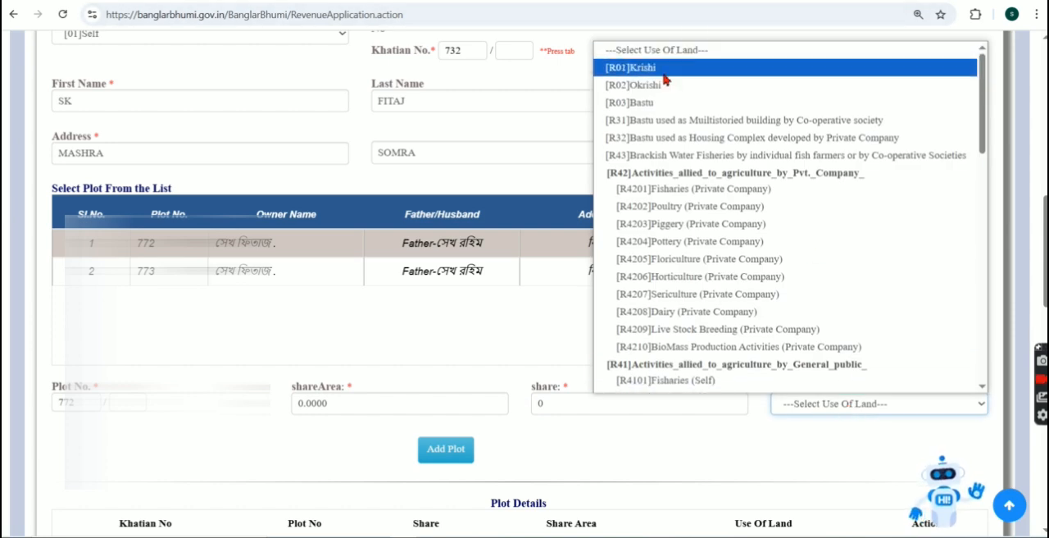
pyautogui.click(664, 72)
pyautogui.click(601, 409)
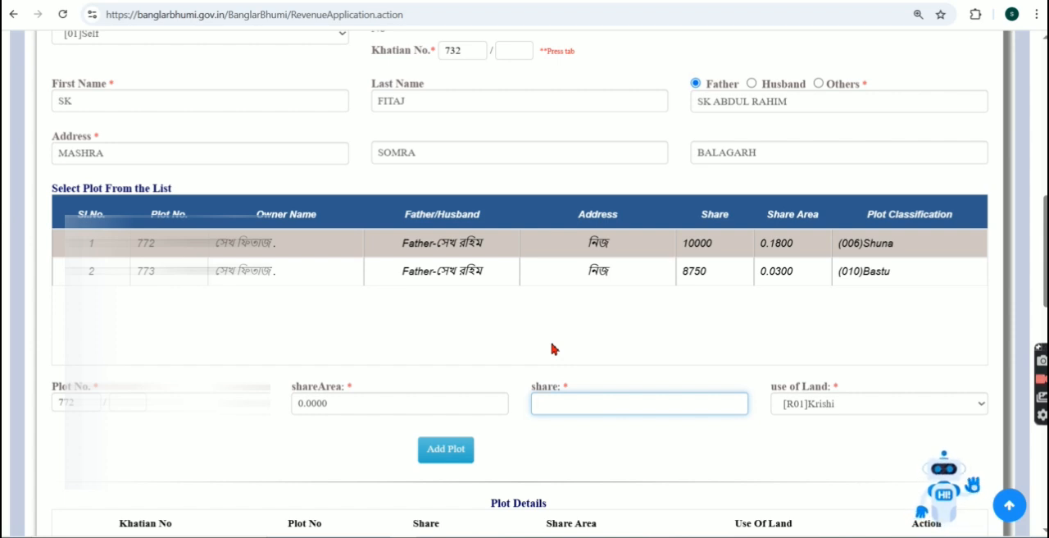
pyautogui.click(624, 340)
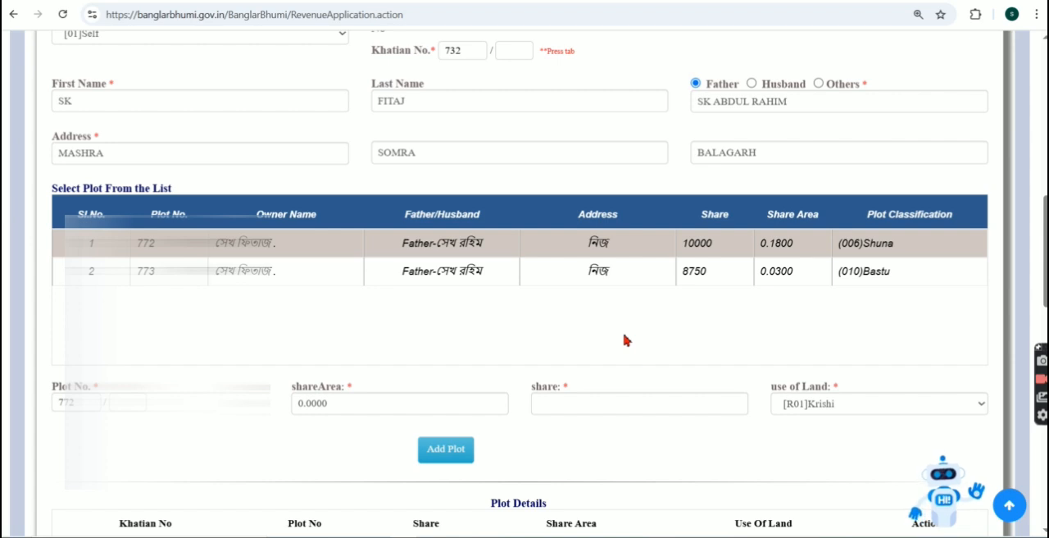
# Step: Review the plot details, proceed further with plots 772 and 773, and declare that no family member has any land
pyautogui.scroll(-2, 568, 400)
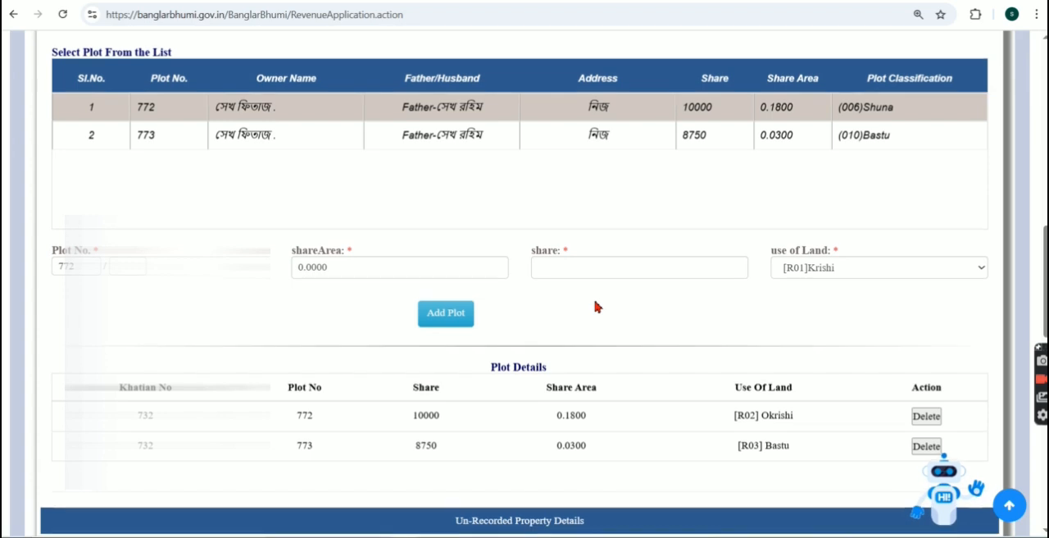
pyautogui.scroll(1, 595, 306)
pyautogui.scroll(-2, 596, 306)
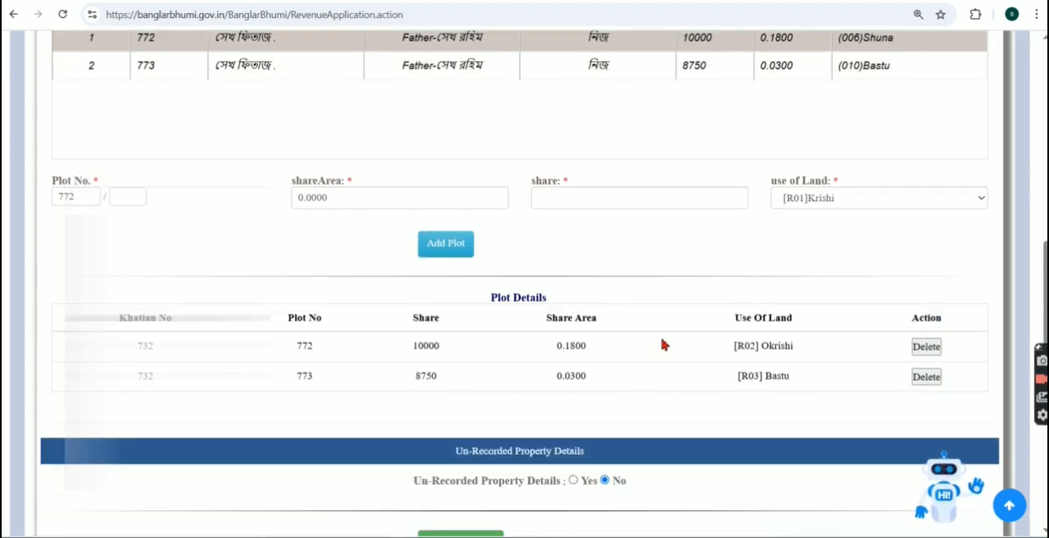
pyautogui.scroll(-2, 492, 308)
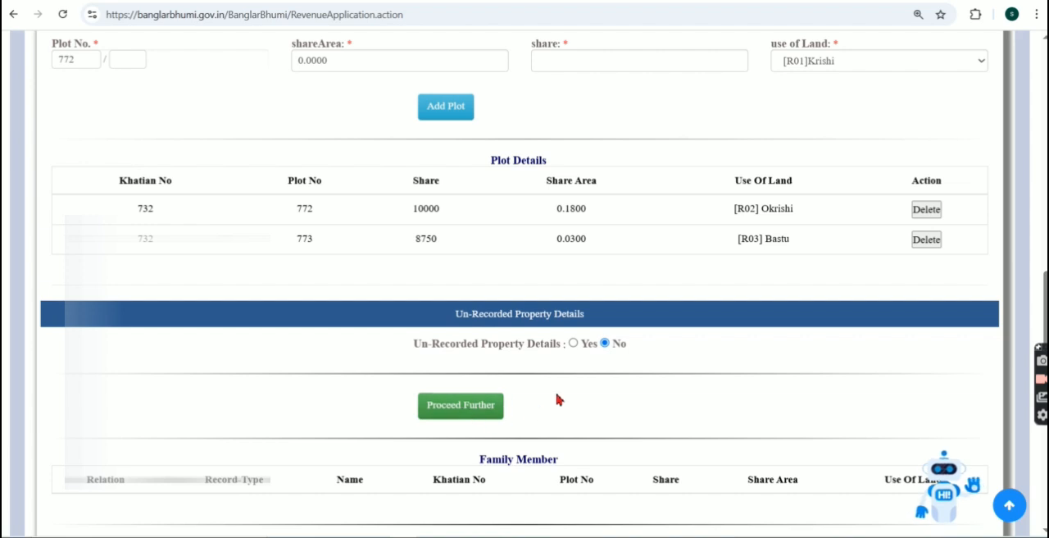
pyautogui.scroll(-3, 558, 397)
pyautogui.scroll(1, 557, 397)
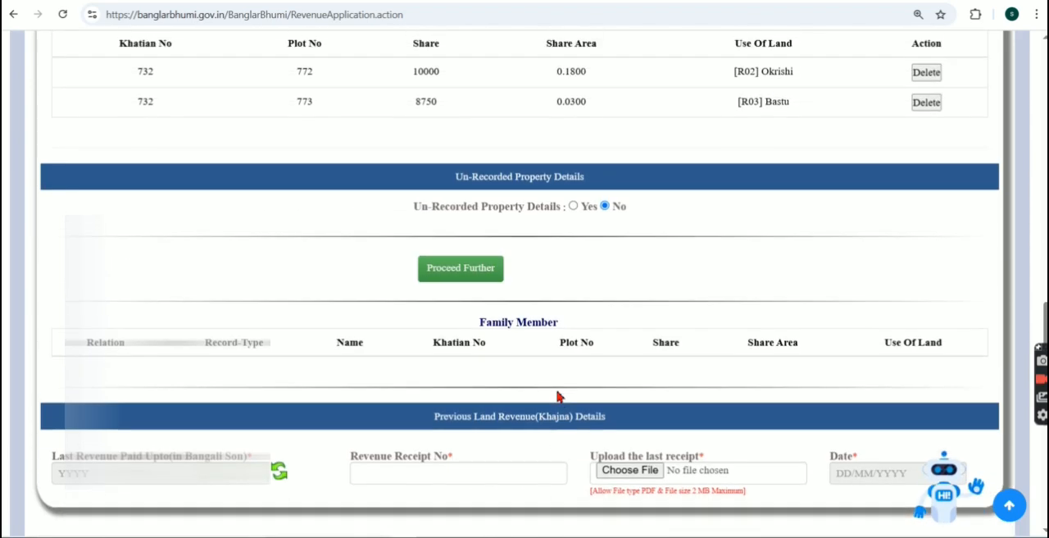
pyautogui.click(445, 273)
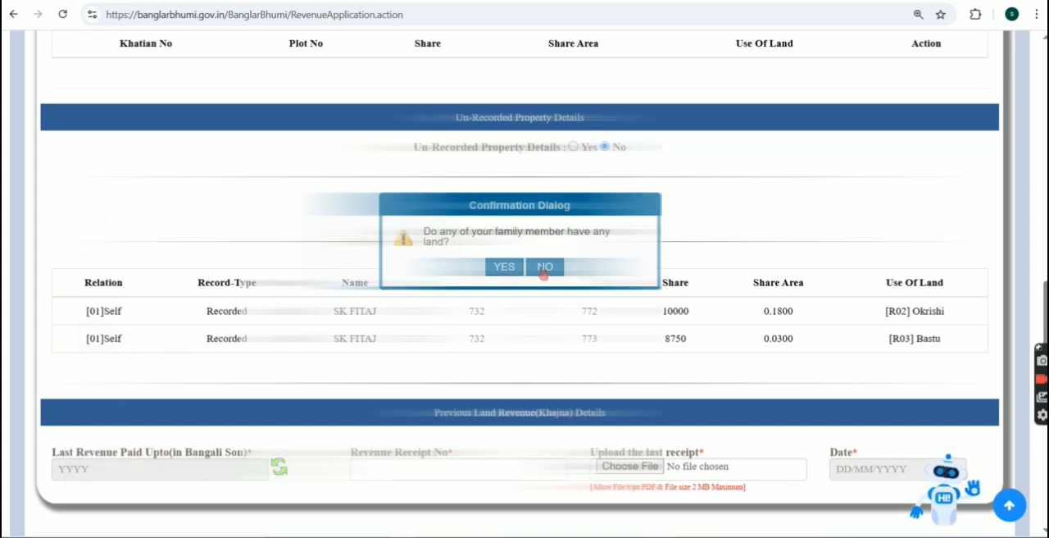
pyautogui.click(544, 267)
# Step: Switch to the Photos app, examine the handwritten previous land revenue receipt from top to bottom, and minimize it
pyautogui.scroll(-3, 430, 333)
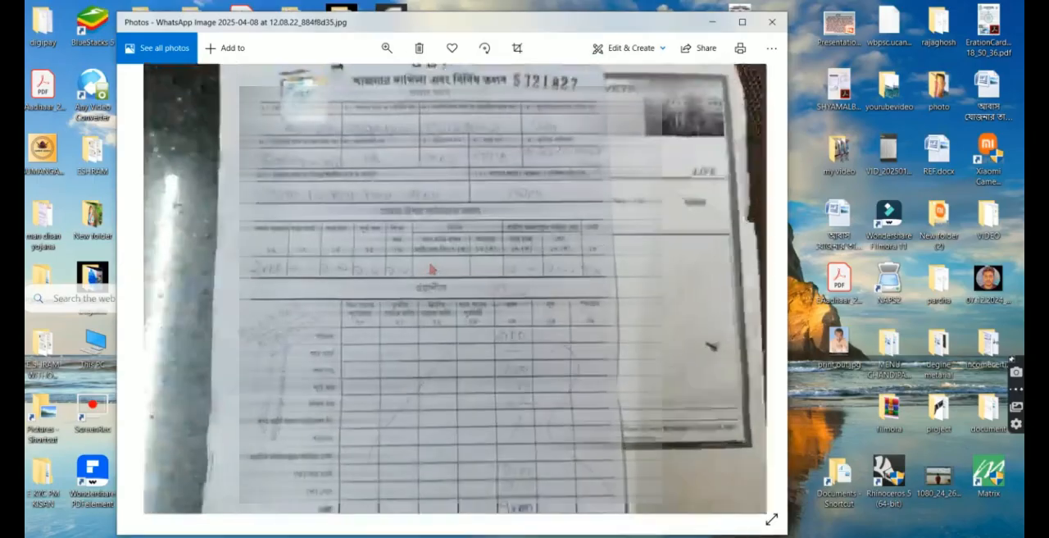
pyautogui.moveTo(445, 177); pyautogui.dragTo(467, 250)
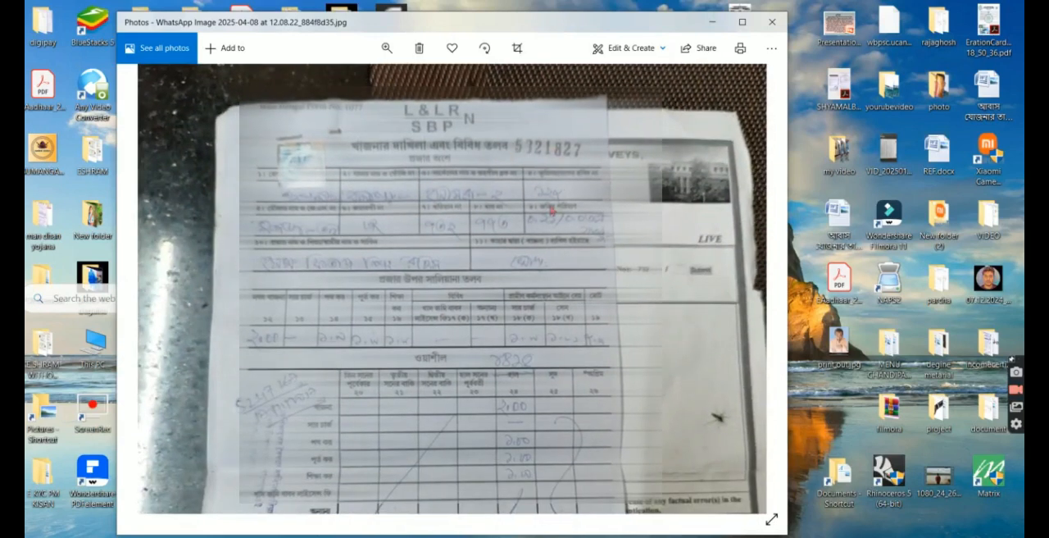
pyautogui.moveTo(508, 314); pyautogui.dragTo(529, 216)
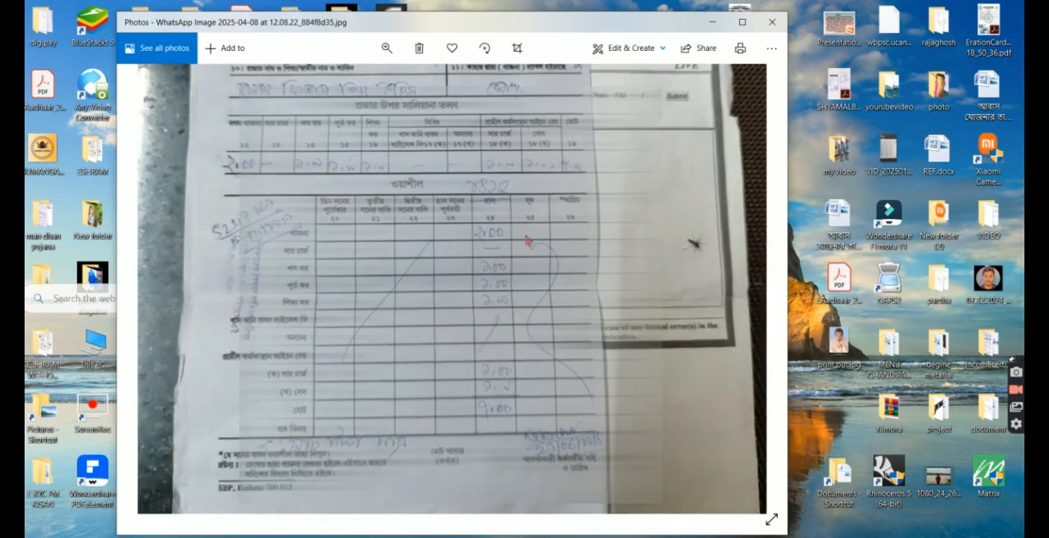
pyautogui.moveTo(557, 302); pyautogui.dragTo(530, 242)
pyautogui.scroll(3, 533, 295)
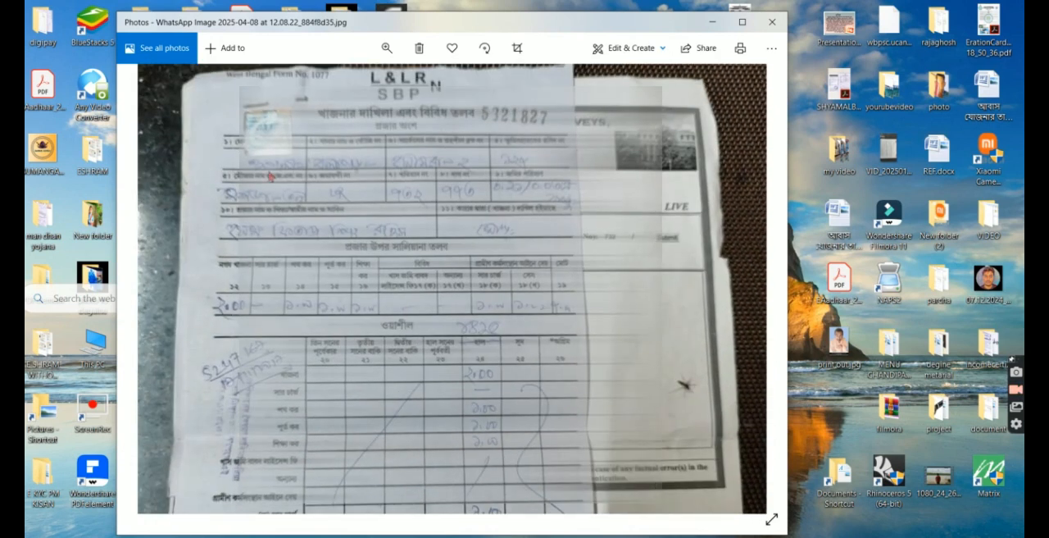
pyautogui.click(714, 25)
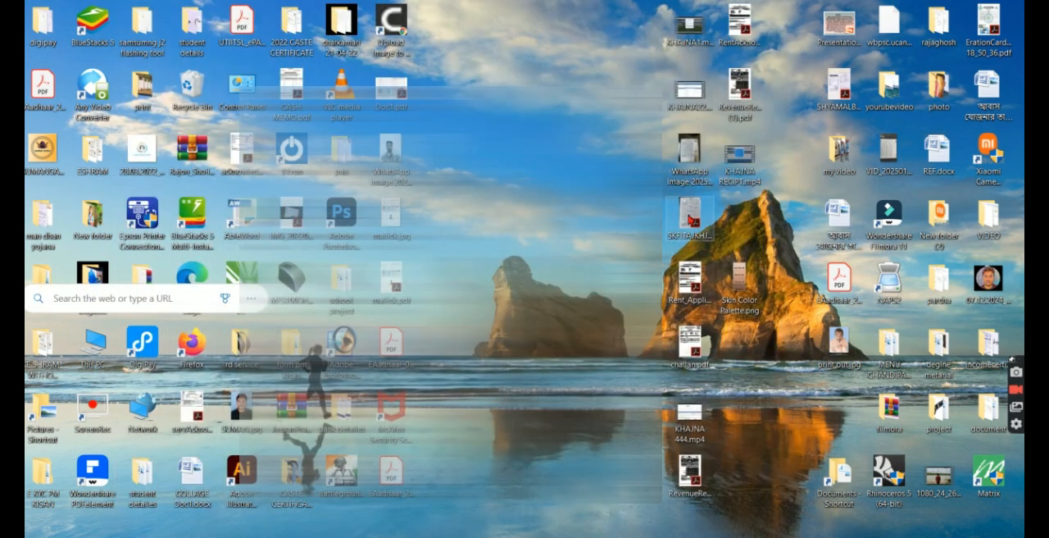
# Step: Open the scanned khajna PDF and RevenueReceiptPdf (1).pdf from the desktop in Adobe Acrobat and examine the online revenue receipt
pyautogui.doubleClick(695, 218)
pyautogui.click(946, 8)
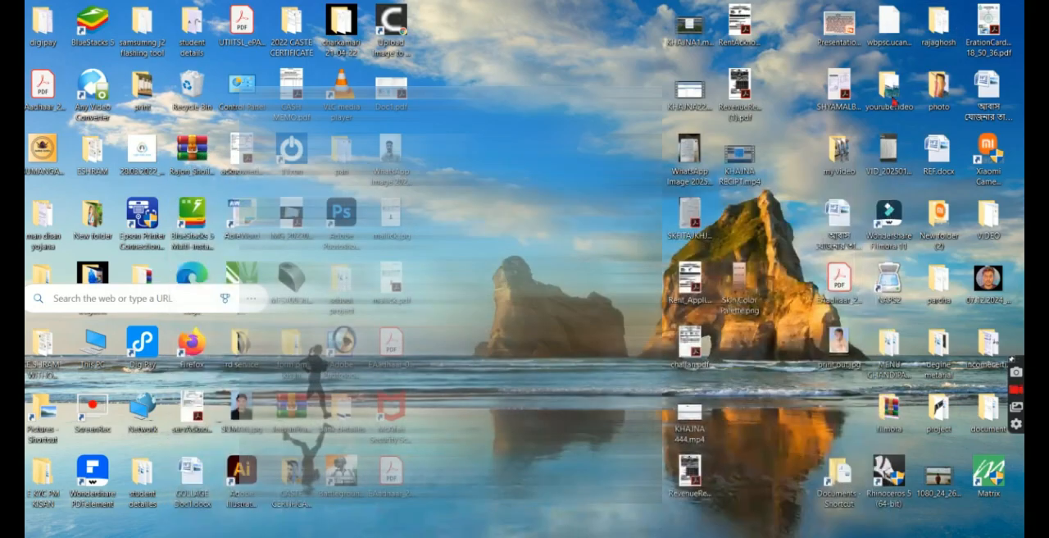
pyautogui.doubleClick(741, 105)
pyautogui.scroll(-3, 254, 336)
pyautogui.scroll(3, 57, 180)
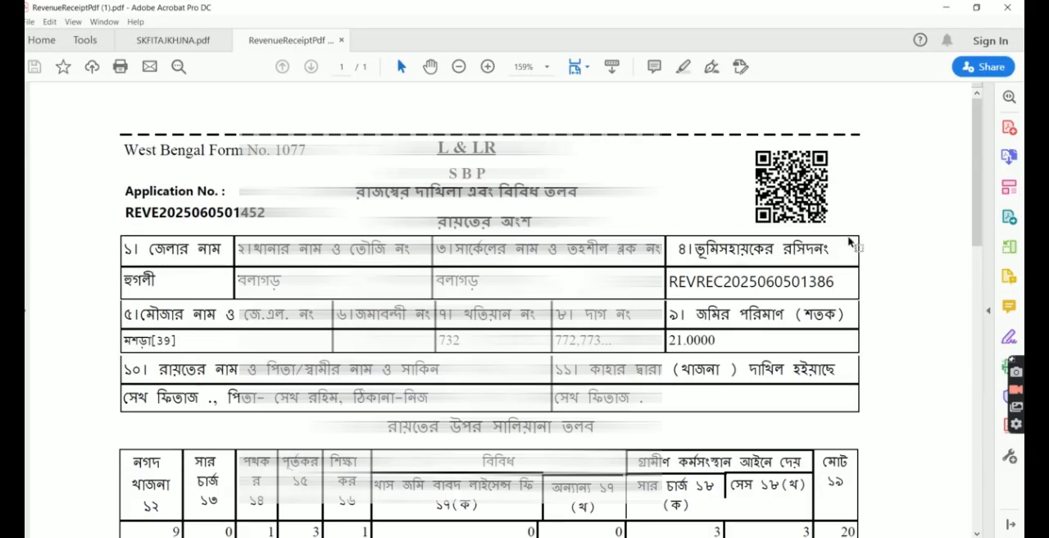
pyautogui.scroll(-12, 756, 319)
pyautogui.scroll(-8, 752, 326)
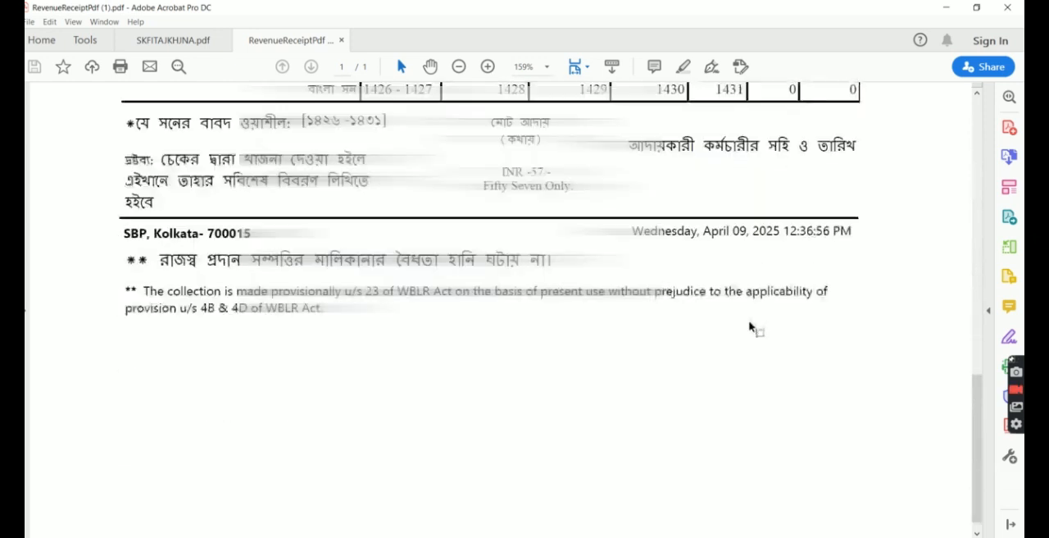
# Step: Examine the online revenue receipt PDF, checking its header details, yearly dues table and the Bengali years covered by the payment
pyautogui.scroll(4, 478, 375)
pyautogui.scroll(4, 483, 375)
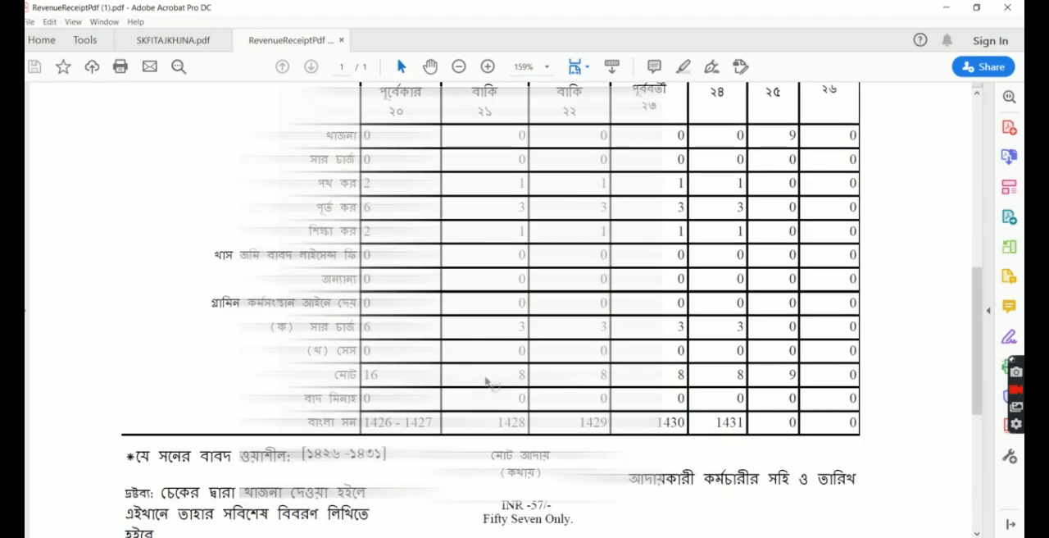
pyautogui.scroll(-2, 207, 449)
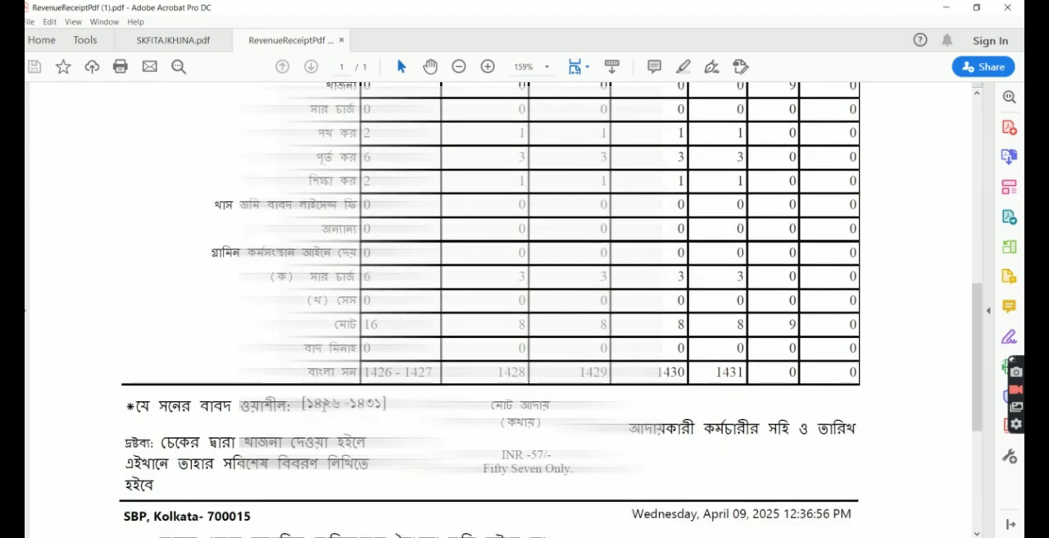
pyautogui.scroll(10, 746, 461)
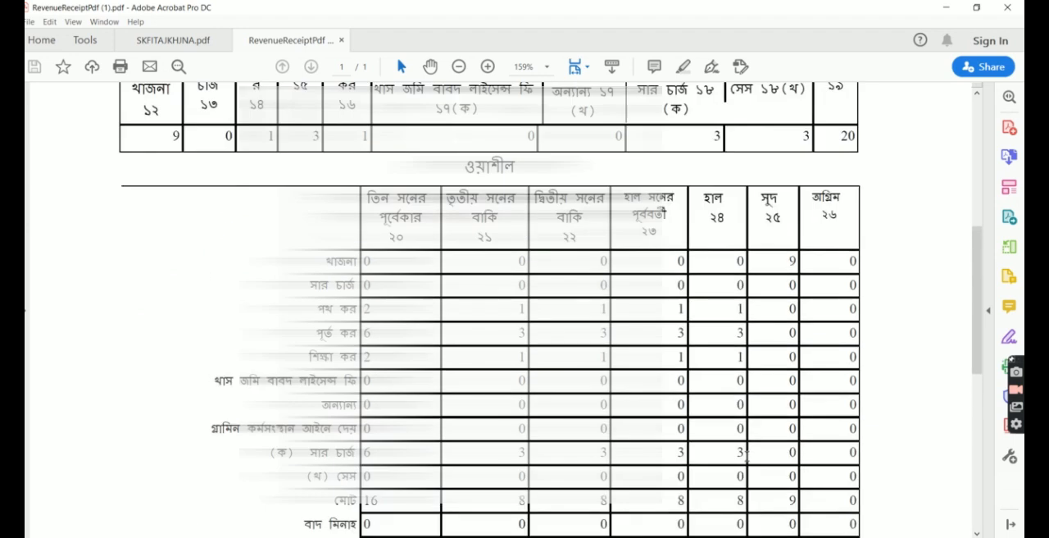
pyautogui.scroll(2, 745, 461)
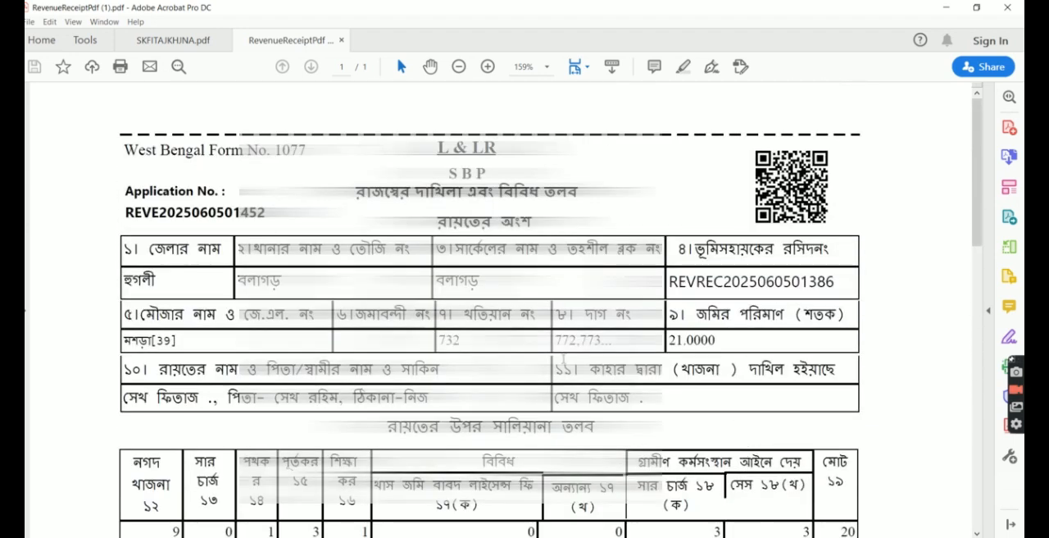
pyautogui.scroll(-5, 717, 374)
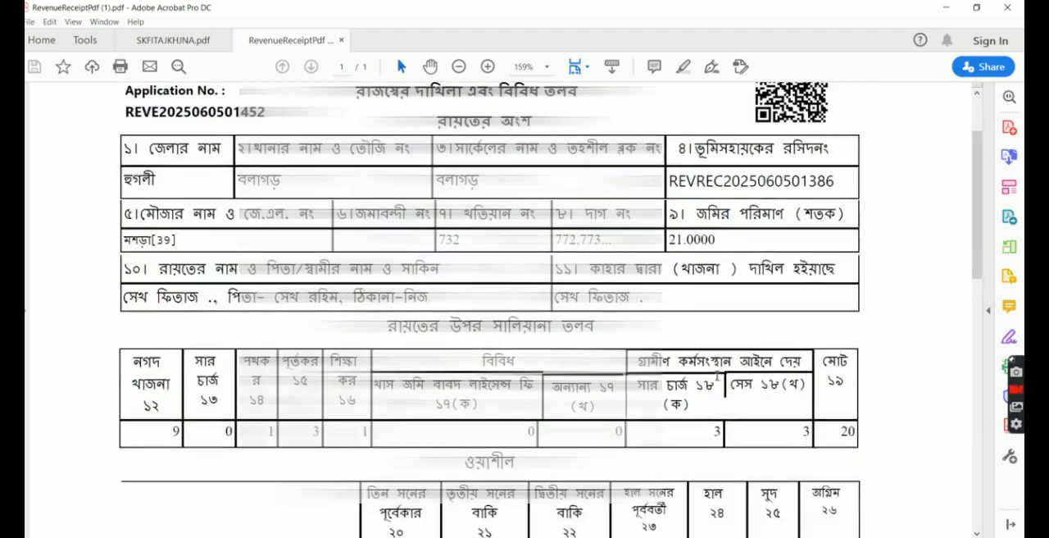
pyautogui.scroll(-9, 717, 379)
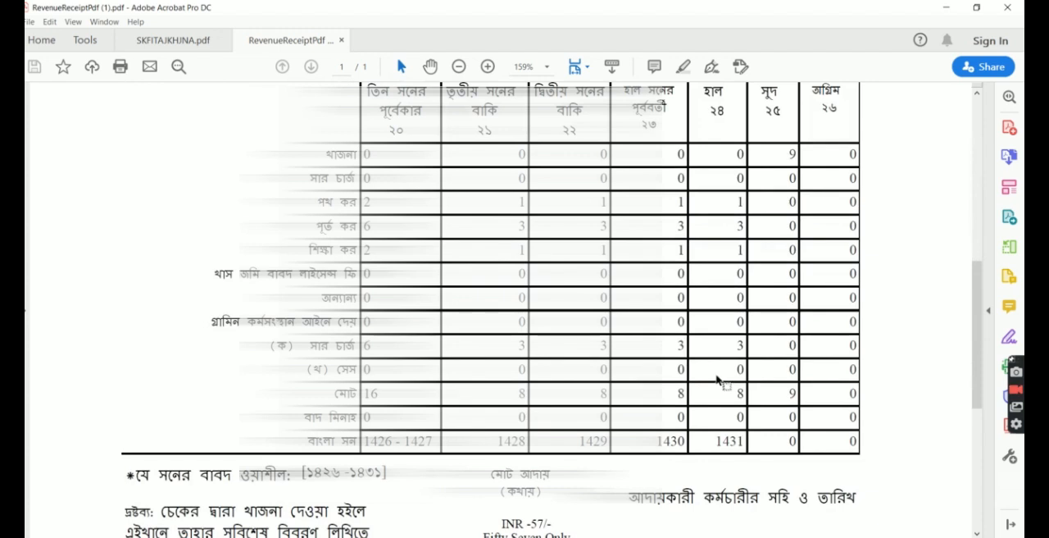
pyautogui.scroll(-3, 717, 379)
pyautogui.scroll(-1, 717, 379)
pyautogui.scroll(-1, 718, 378)
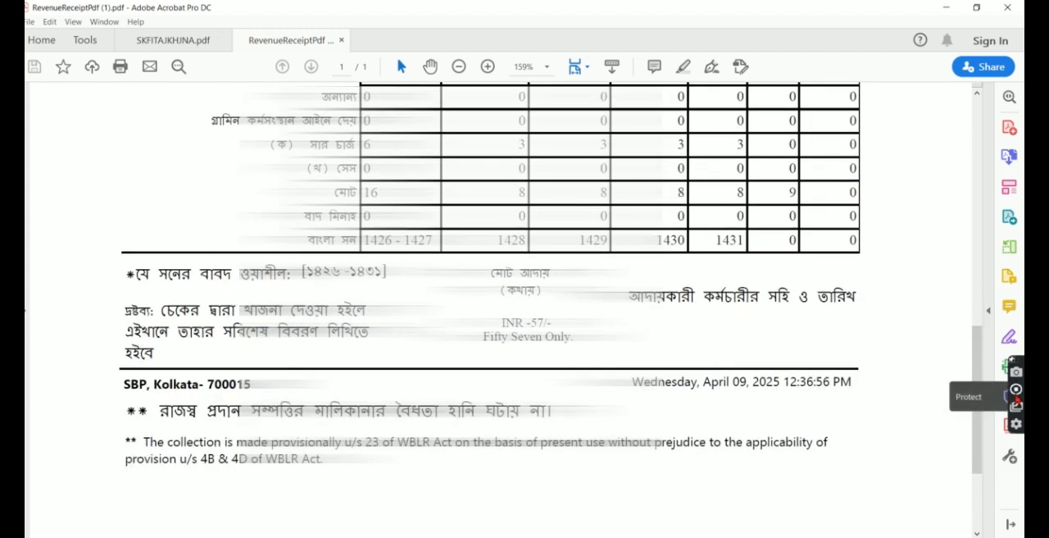
pyautogui.click(1016, 389)
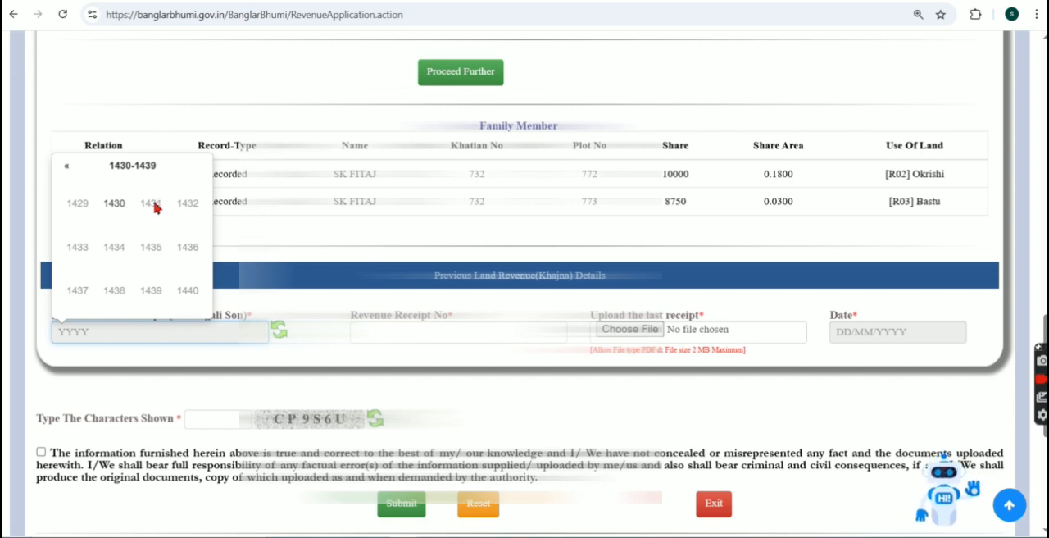
# Step: Set the last revenue paid year to 1425 and enter the previous revenue receipt number
pyautogui.click(66, 166)
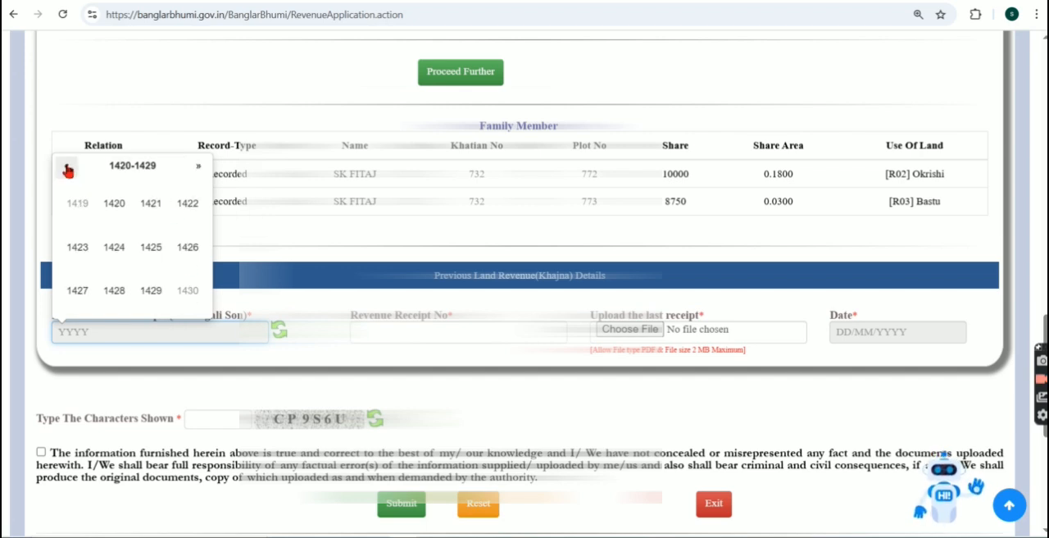
pyautogui.click(150, 258)
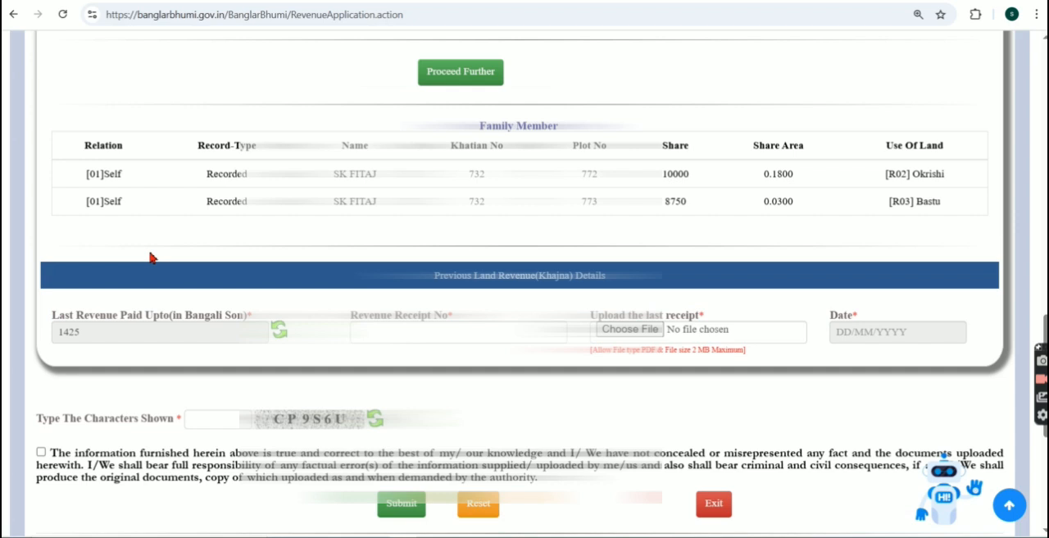
pyautogui.click(417, 332)
pyautogui.click(500, 417)
pyautogui.click(407, 333)
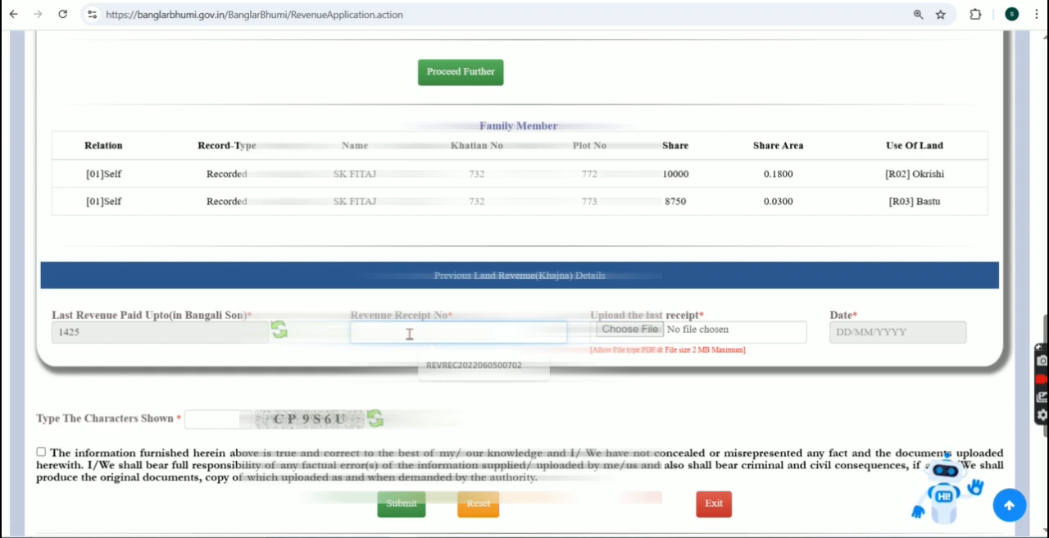
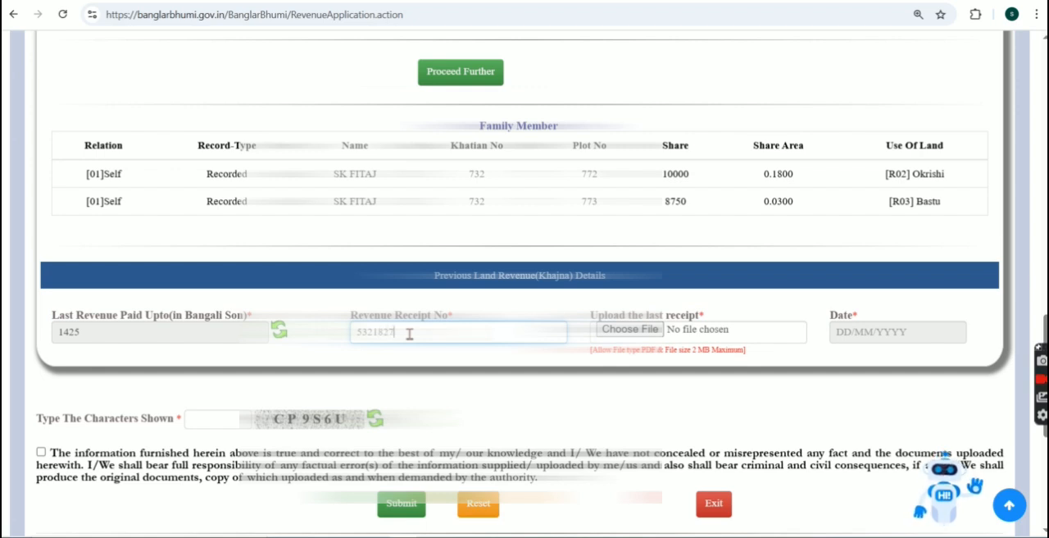
pyautogui.click(477, 383)
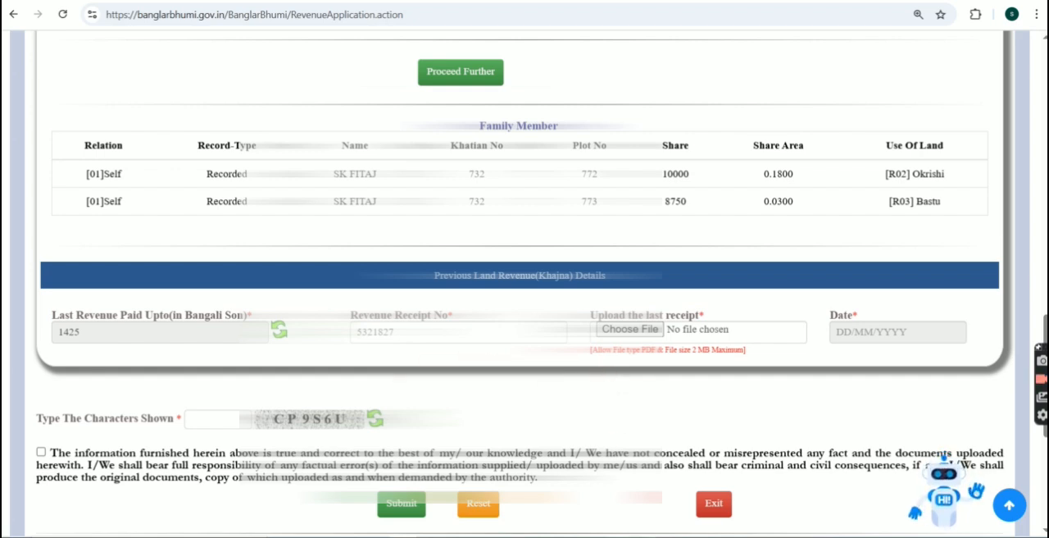
# Step: Attach the scanned khajna PDF dated 29/06/2018, fill in the captcha, and accept the declaration, confirming that previous payment details exist
pyautogui.moveTo(645, 536)
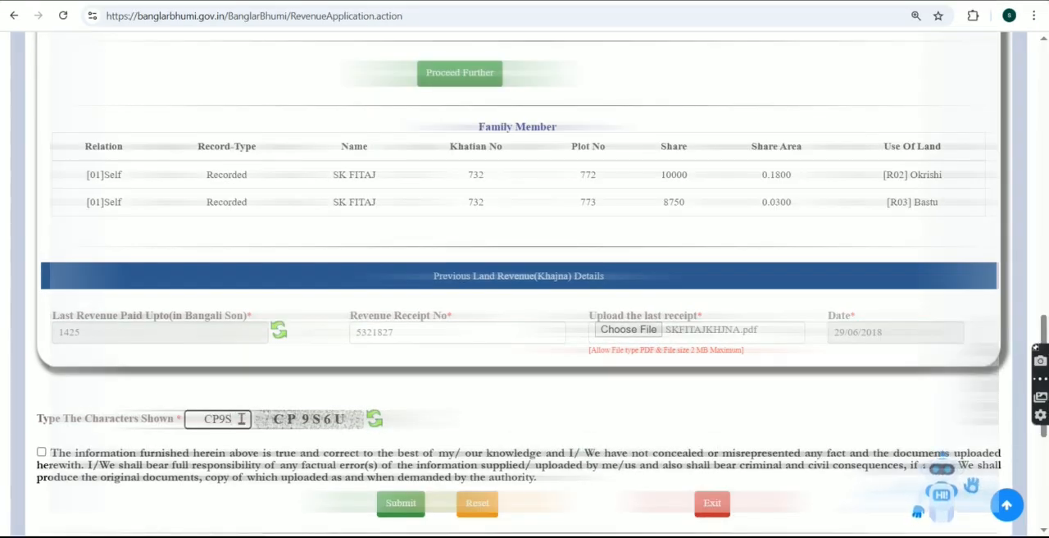
pyautogui.write('6U')
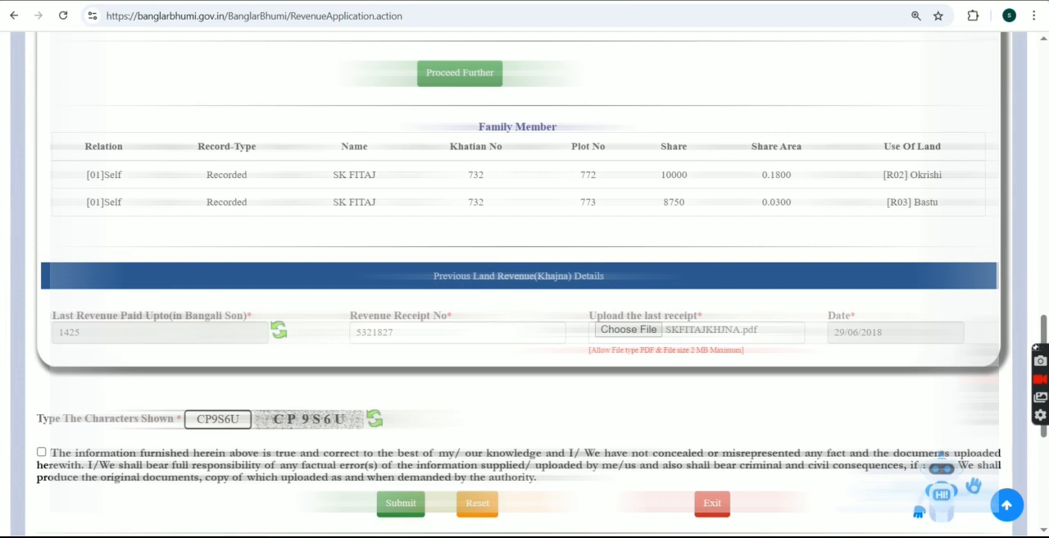
pyautogui.click(41, 451)
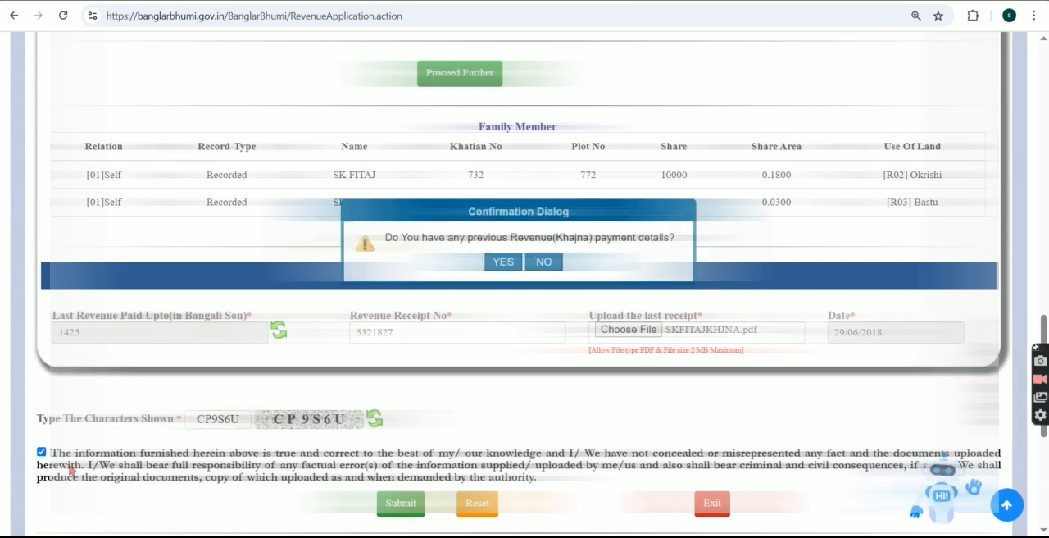
pyautogui.click(503, 262)
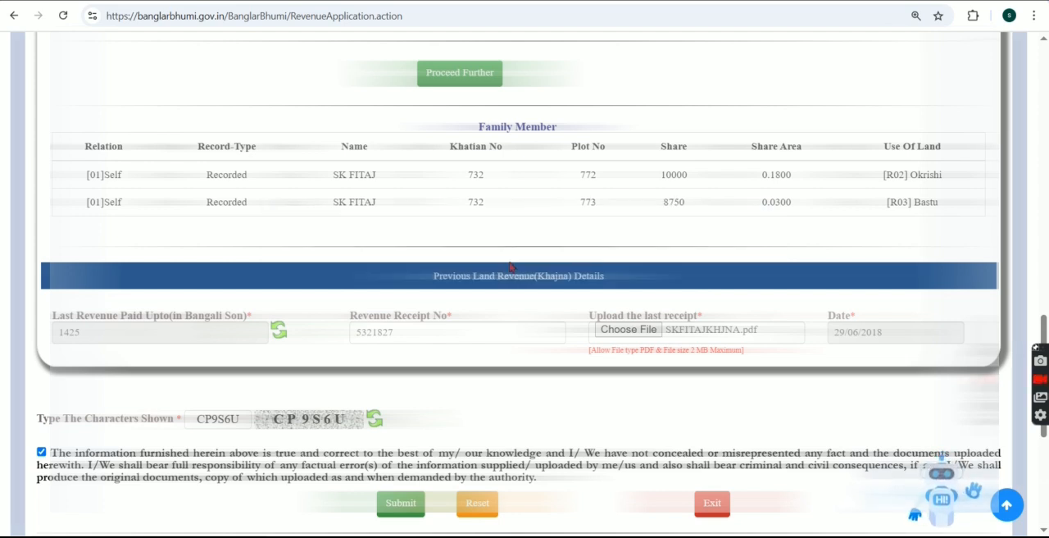
# Step: Submit the completed land revenue application and acknowledge its confirmation
pyautogui.scroll(-2, 438, 438)
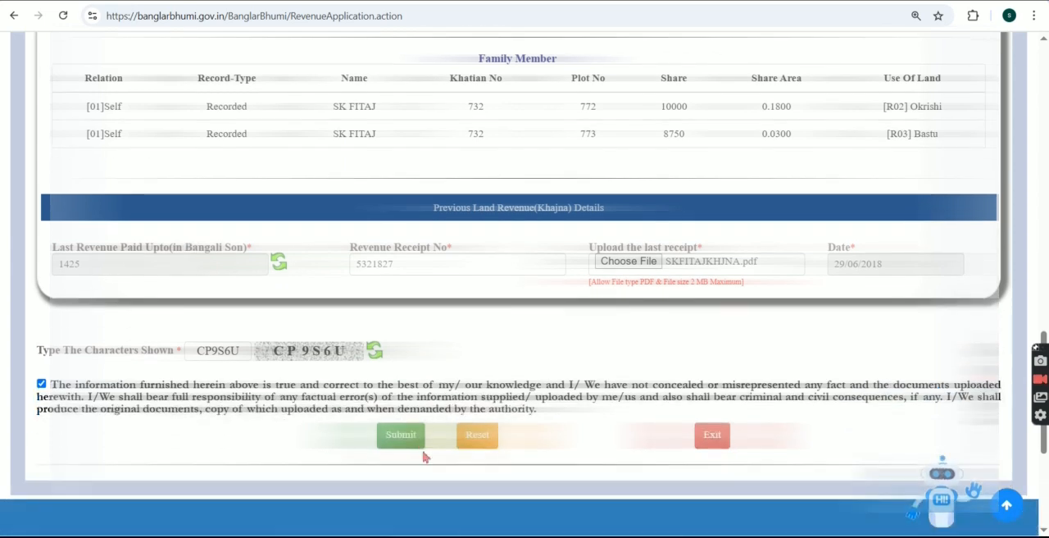
pyautogui.click(410, 441)
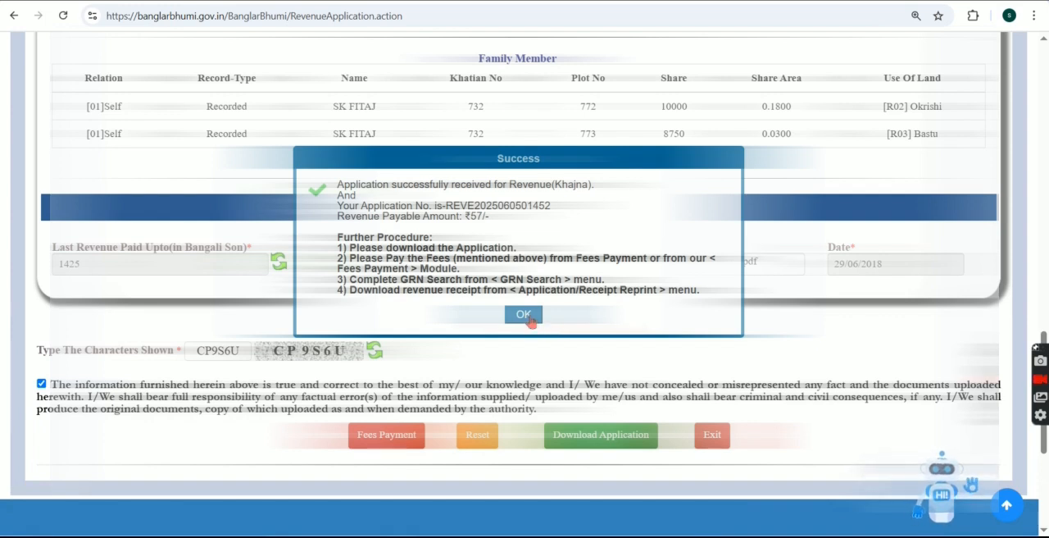
pyautogui.click(524, 315)
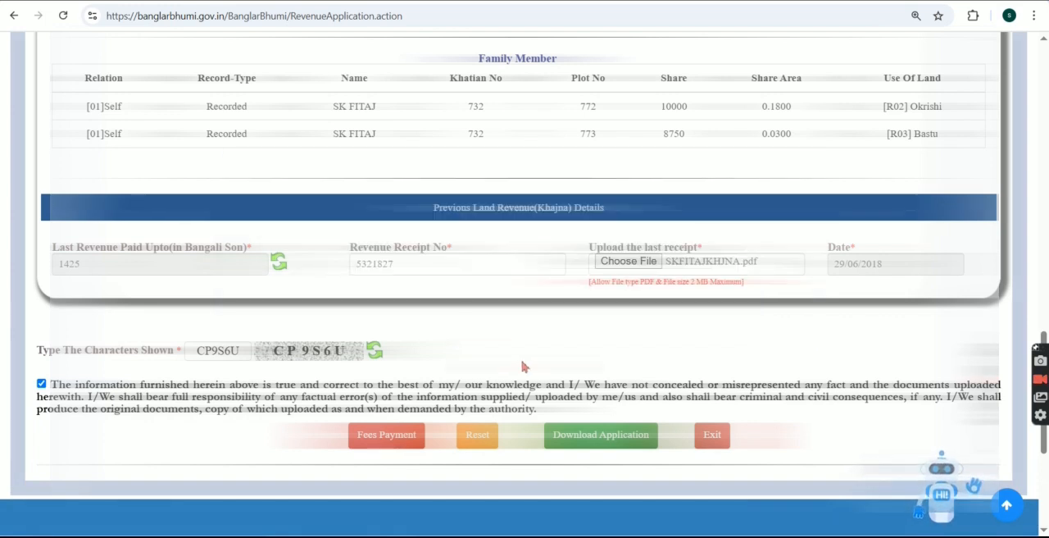
# Step: Download the submitted application and save it to the Desktop as Rent_Application.pdf
pyautogui.scroll(-1, 623, 381)
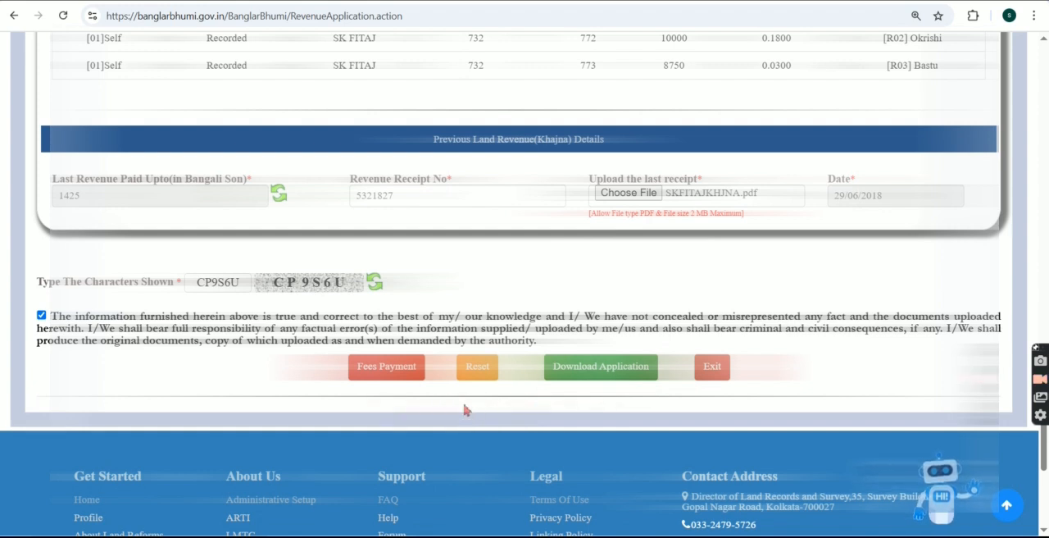
pyautogui.click(577, 375)
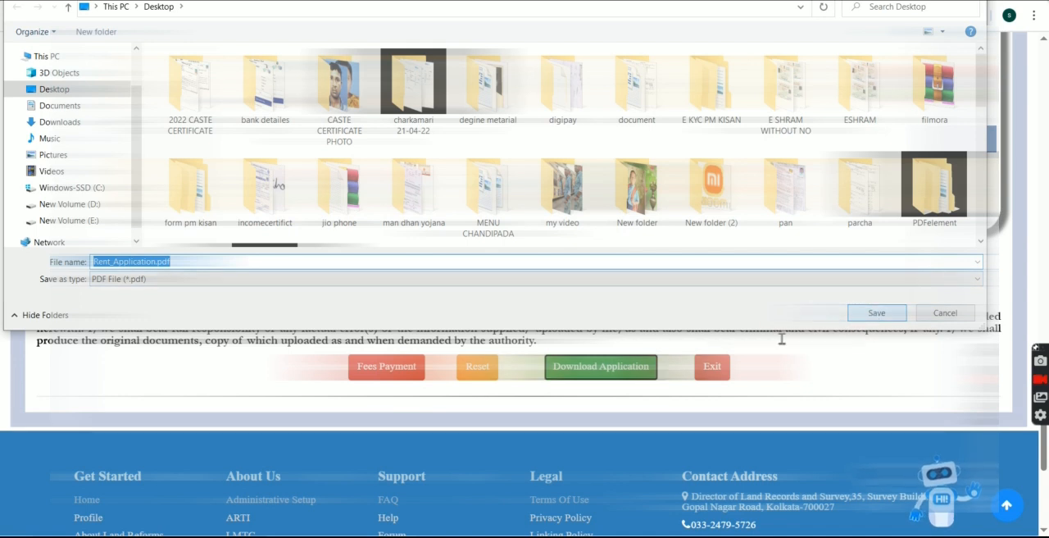
pyautogui.click(874, 313)
# Step: Go to the fees payment for this application, dismiss the disclaimer, enter the captcha and view the payable fee details
pyautogui.click(410, 373)
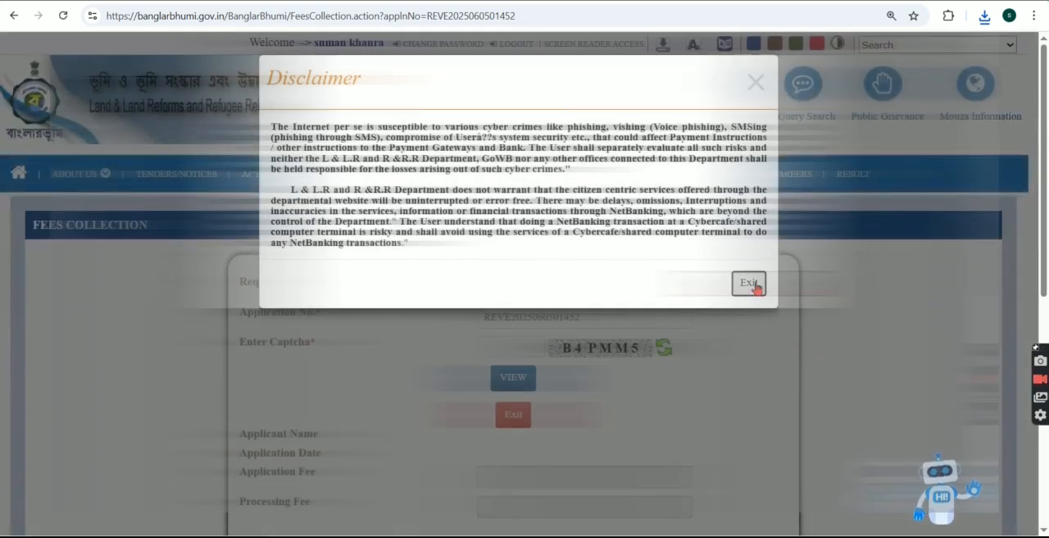
pyautogui.click(749, 284)
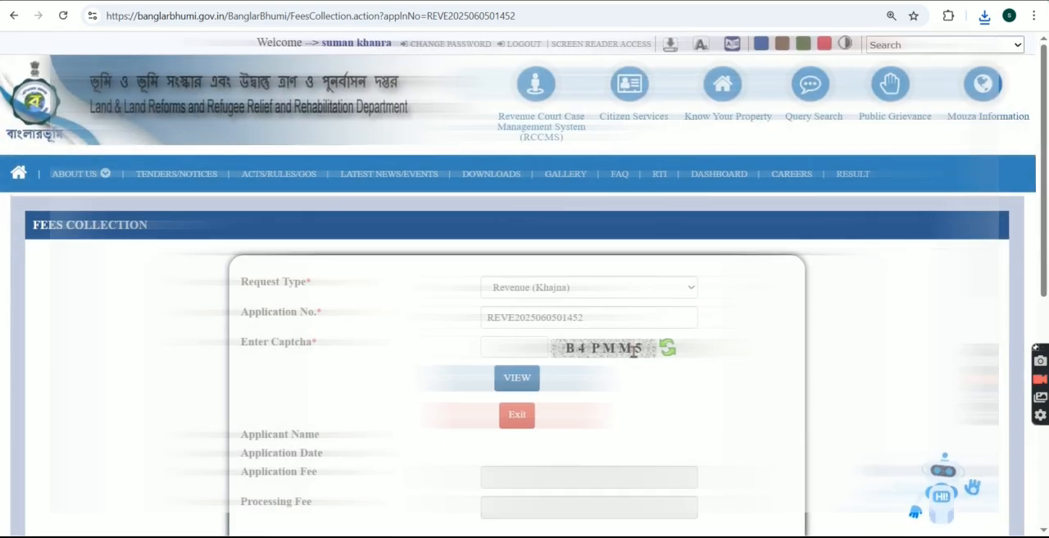
pyautogui.click(532, 347)
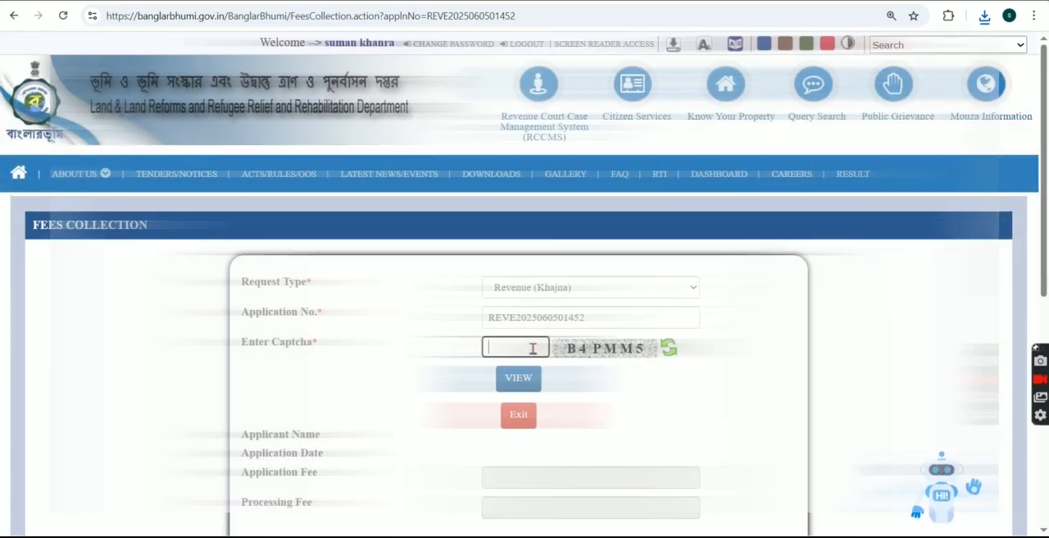
pyautogui.write('B4PMM5')
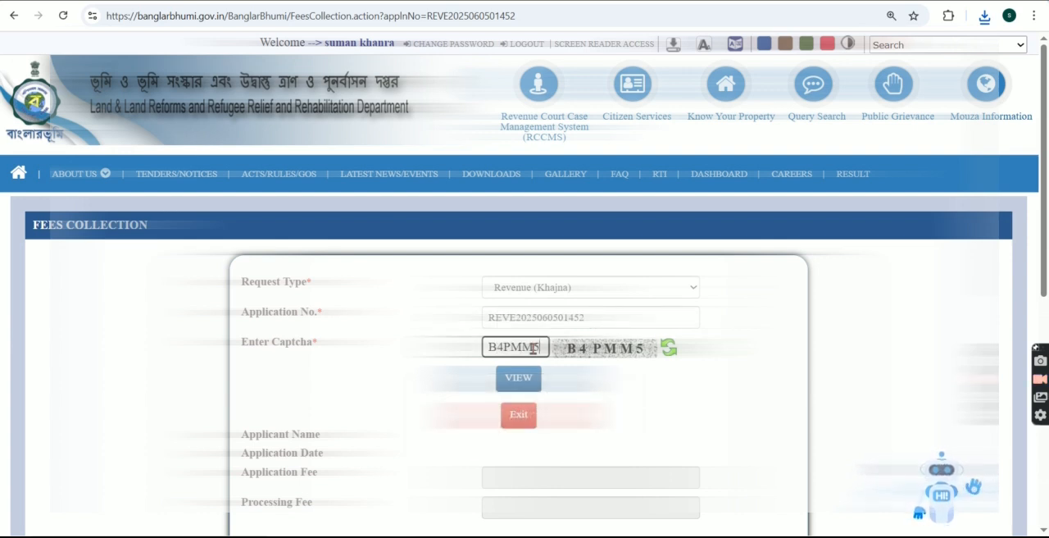
pyautogui.click(529, 379)
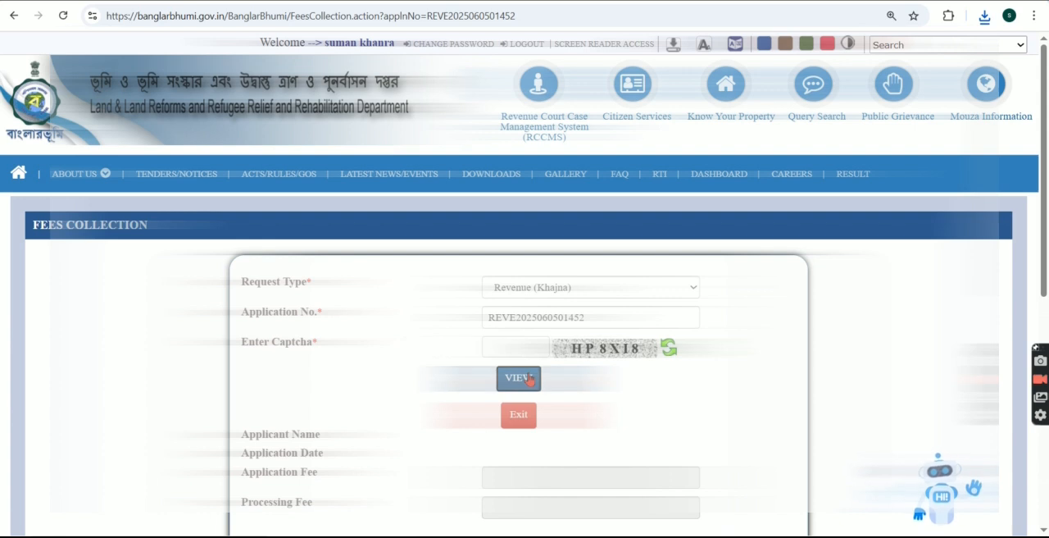
# Step: Choose SBI Epay as the GRIPS payment method, dismiss the GRN disclaimer and continue to the GRIPS payment portal
pyautogui.scroll(-2, 604, 415)
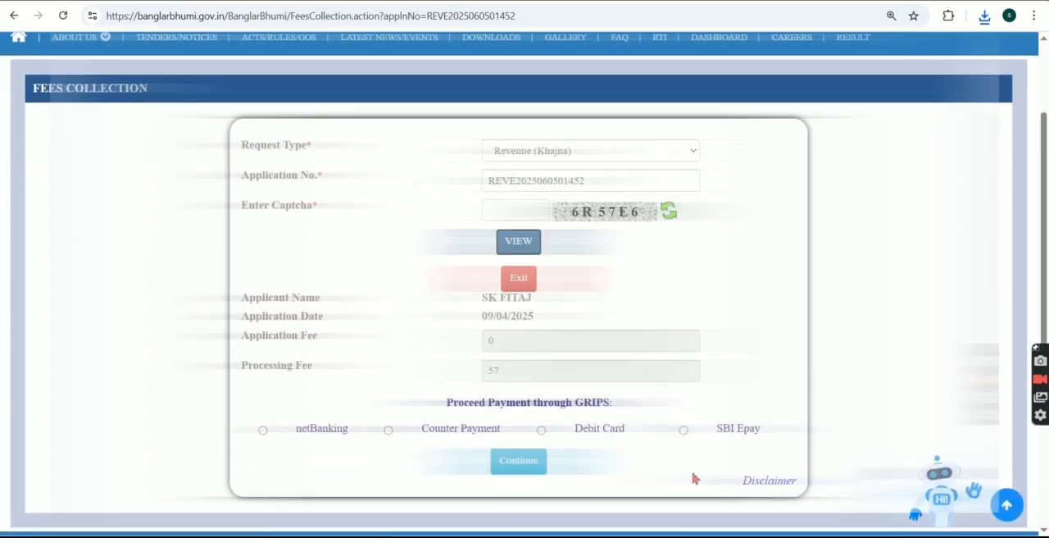
pyautogui.click(684, 430)
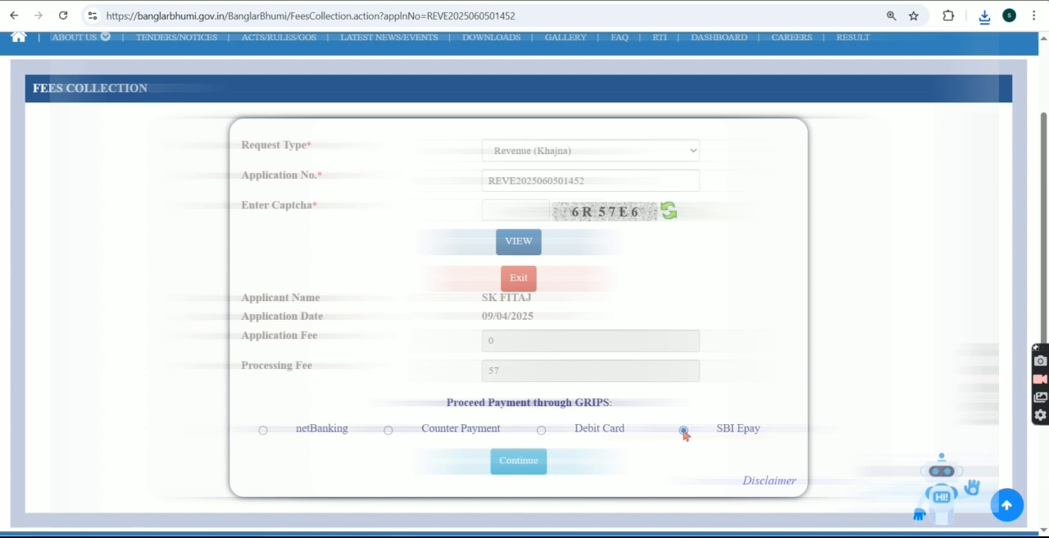
pyautogui.click(527, 464)
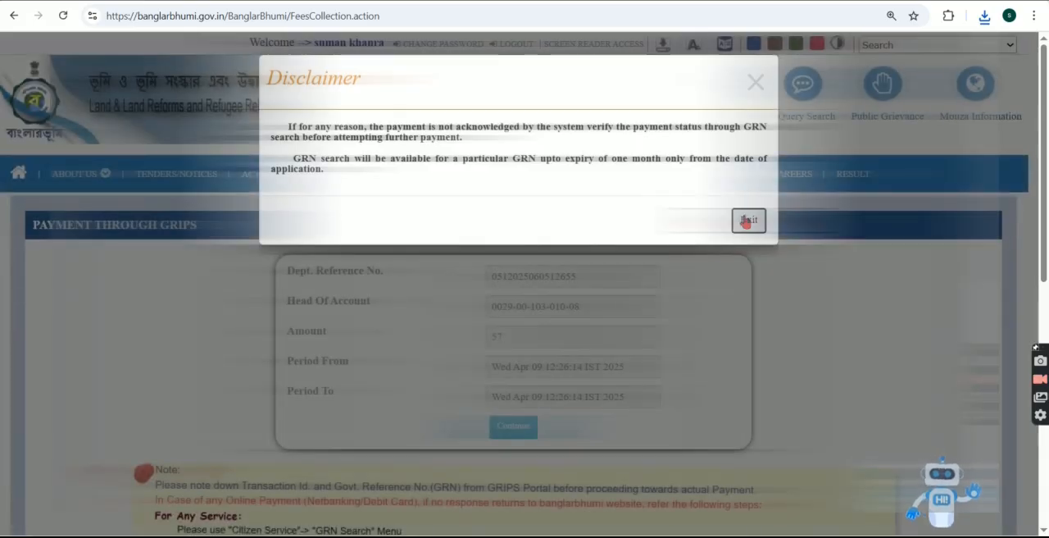
pyautogui.click(746, 219)
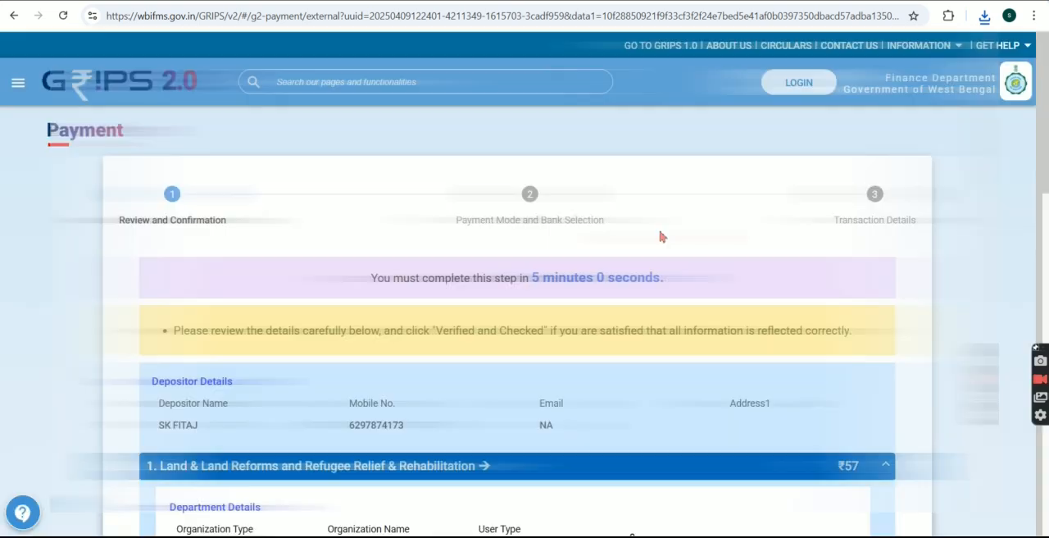
# Step: Review the depositor, service and tax details, mark them as verified and checked, and proceed to payment mode selection
pyautogui.scroll(-8, 667, 377)
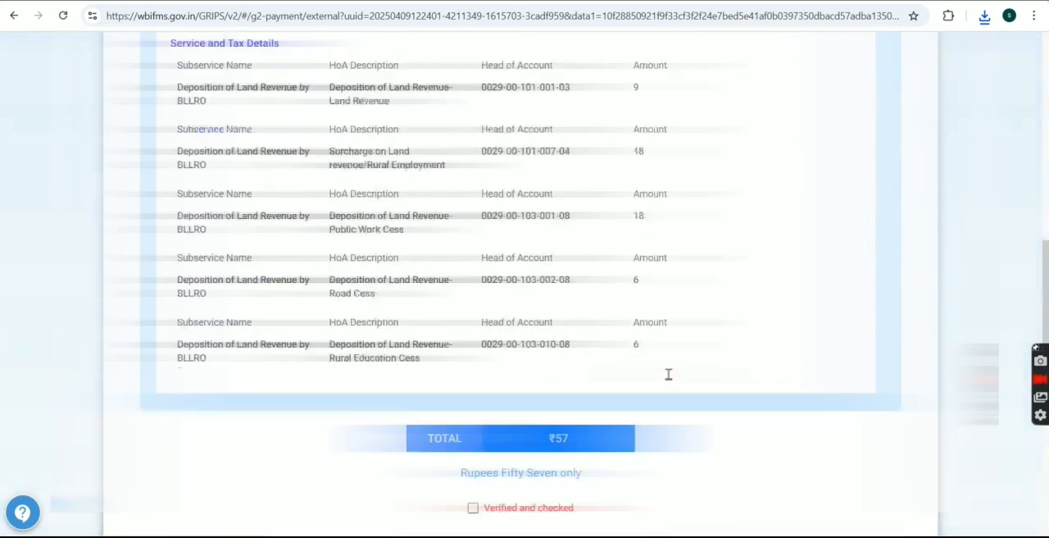
pyautogui.scroll(-1, 668, 374)
pyautogui.click(472, 436)
pyautogui.scroll(2, 636, 301)
pyautogui.scroll(1, 635, 302)
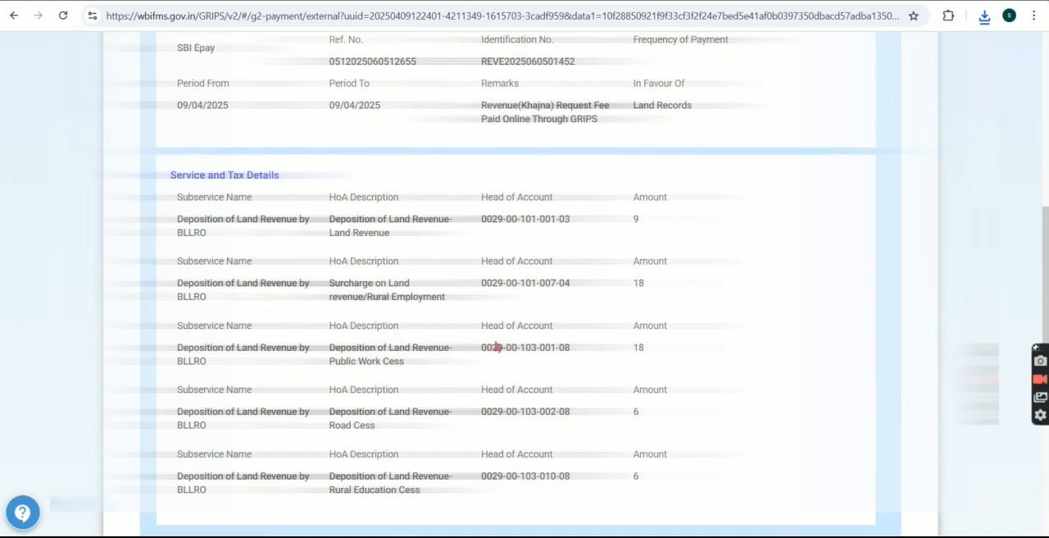
pyautogui.scroll(-4, 656, 366)
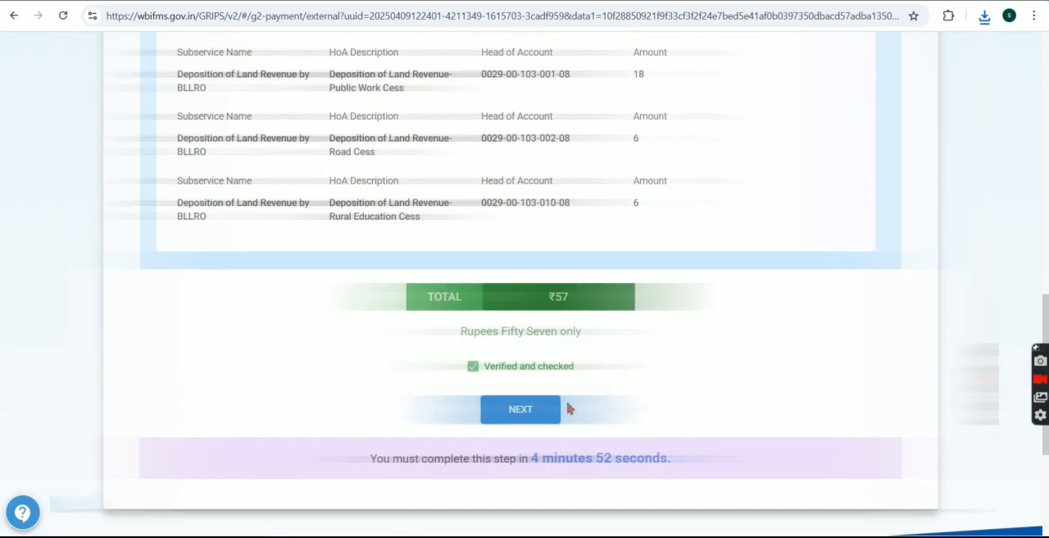
pyautogui.click(553, 405)
# Step: Set the payment mode to SBI Epay, select the bank and continue to the transaction details
pyautogui.click(315, 336)
pyautogui.click(237, 353)
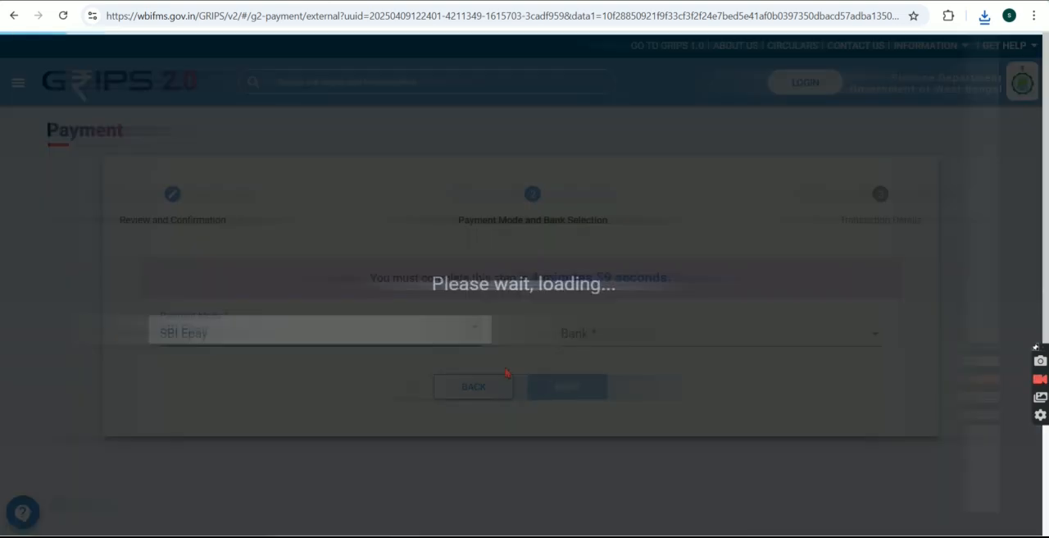
pyautogui.click(623, 333)
pyautogui.click(623, 330)
pyautogui.click(562, 388)
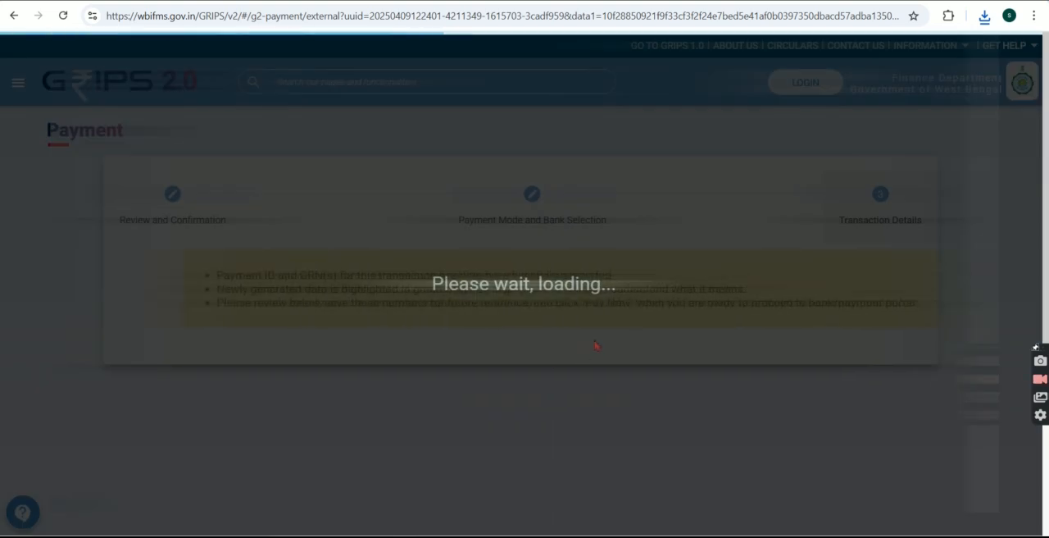
# Step: Go through the GRN, service and tax details of the transaction and proceed to the SBIePay payment page
pyautogui.click(747, 405)
pyautogui.scroll(-10, 599, 401)
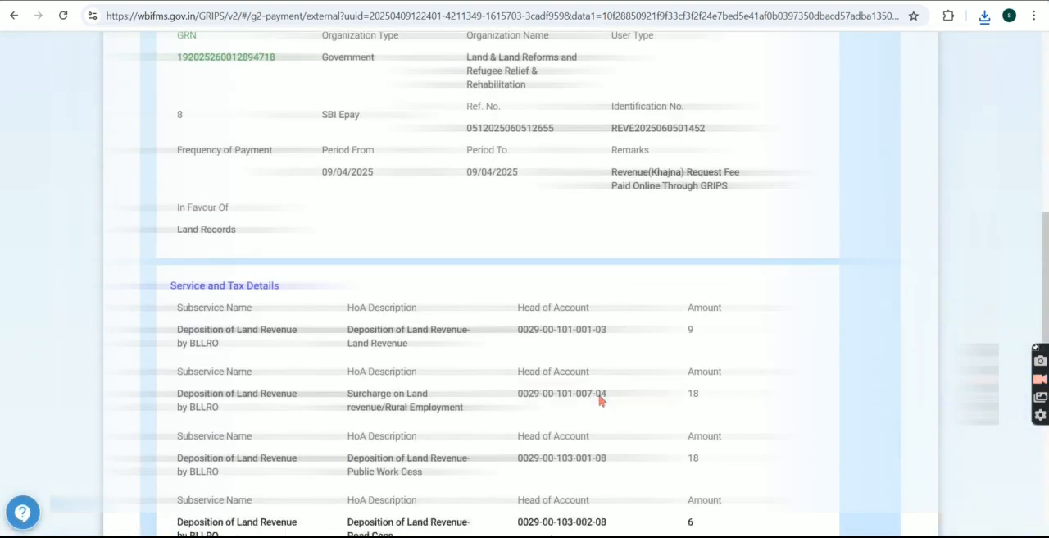
pyautogui.click(576, 482)
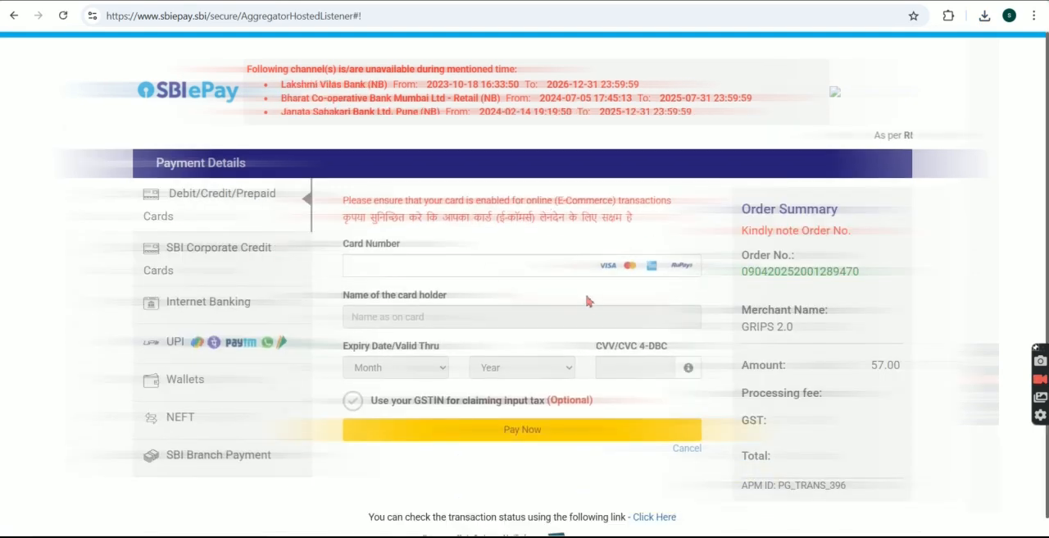
# Step: Choose UPI as the payment method with the UPI QR option and proceed with the payment
pyautogui.scroll(-1, 581, 336)
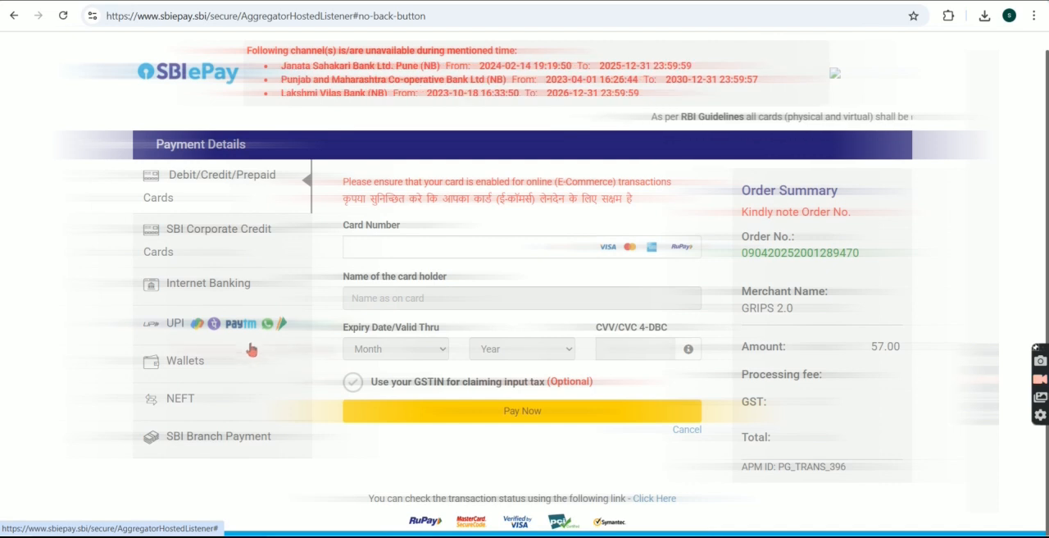
pyautogui.click(230, 325)
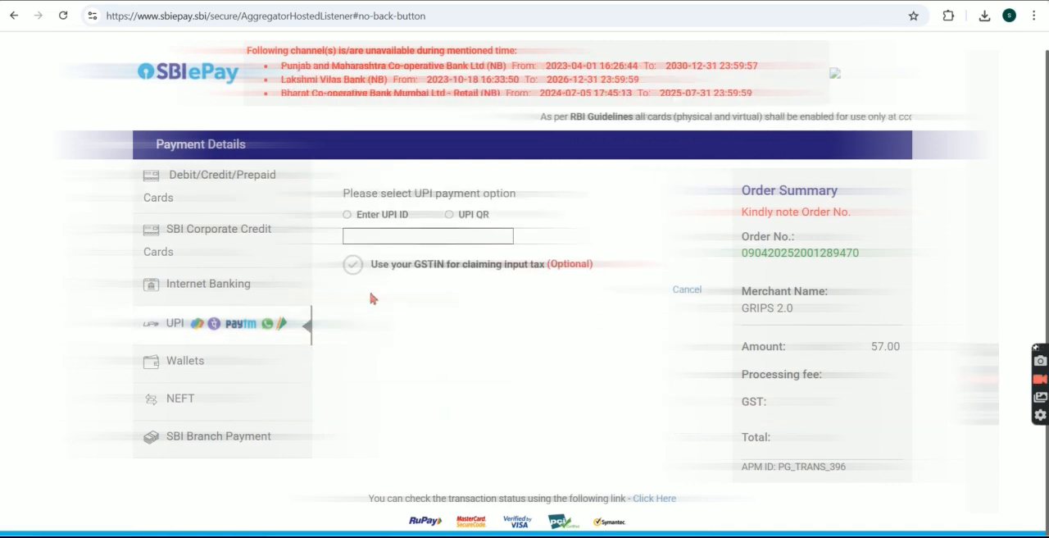
pyautogui.click(449, 215)
pyautogui.click(464, 297)
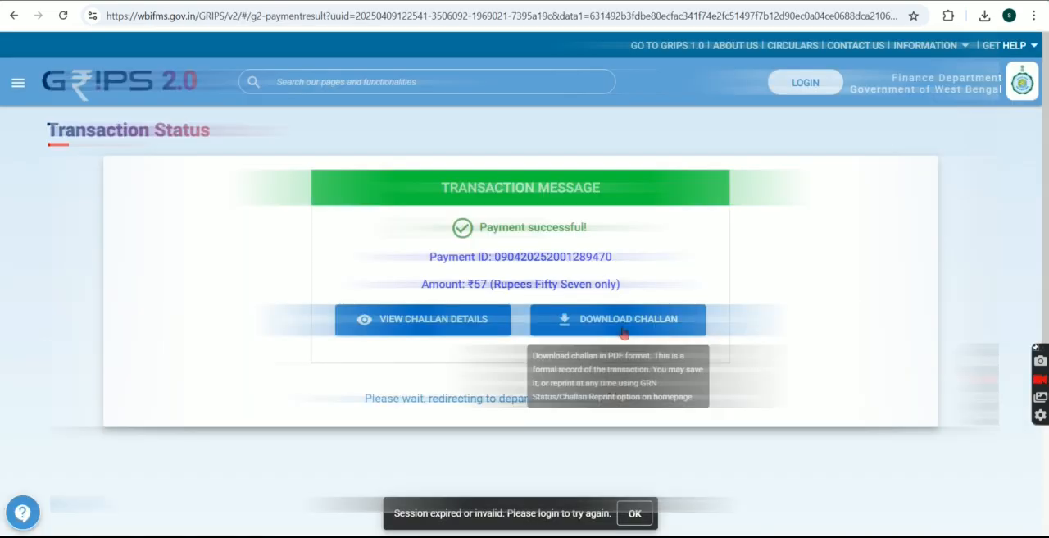
# Step: Download the payment challan from the transaction status page and save it as challan.pdf
pyautogui.click(615, 326)
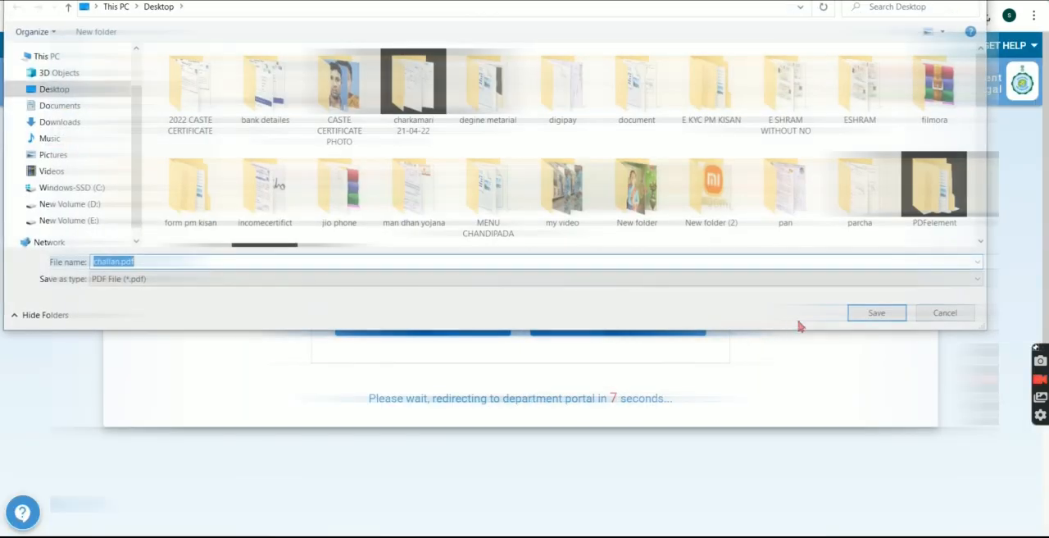
pyautogui.click(859, 314)
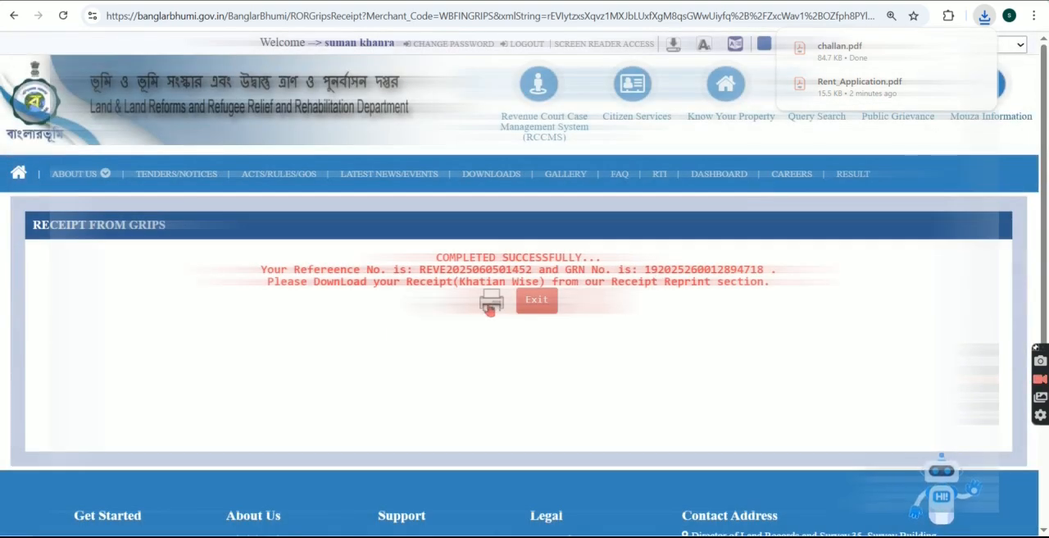
# Step: Copy the application reference number from the GRIPS receipt message
pyautogui.moveTo(532, 270); pyautogui.dragTo(420, 274)
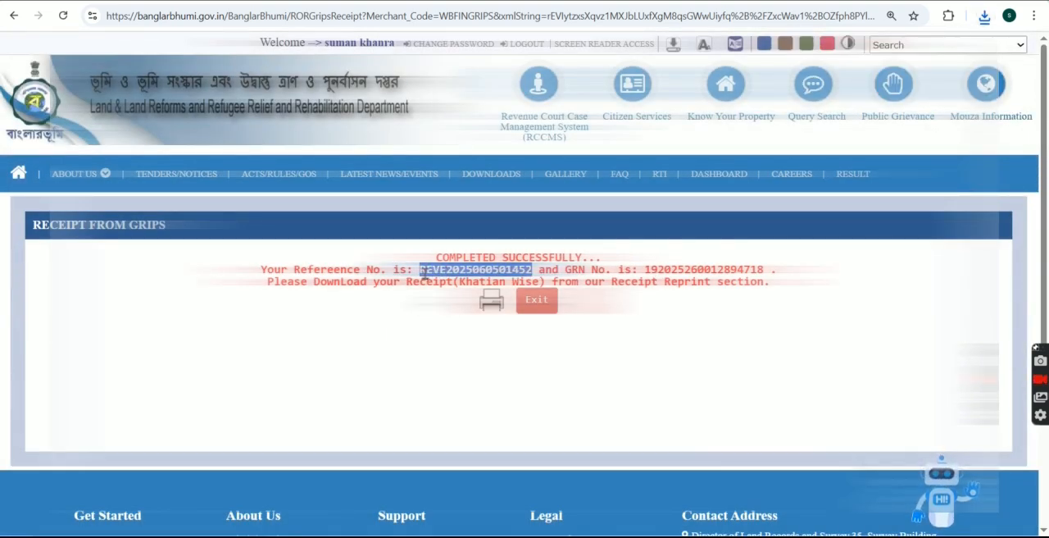
pyautogui.rightClick(421, 278)
pyautogui.click(444, 292)
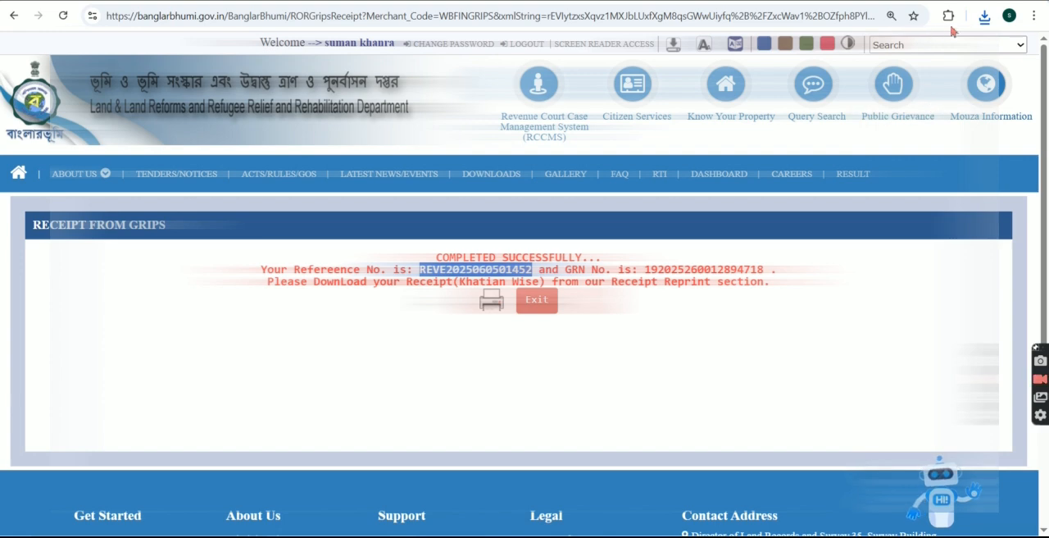
# Step: Open the downloaded Rent_Application.pdf and review the applicant details, plot schedule and land revenue assessment
pyautogui.click(984, 15)
pyautogui.click(859, 109)
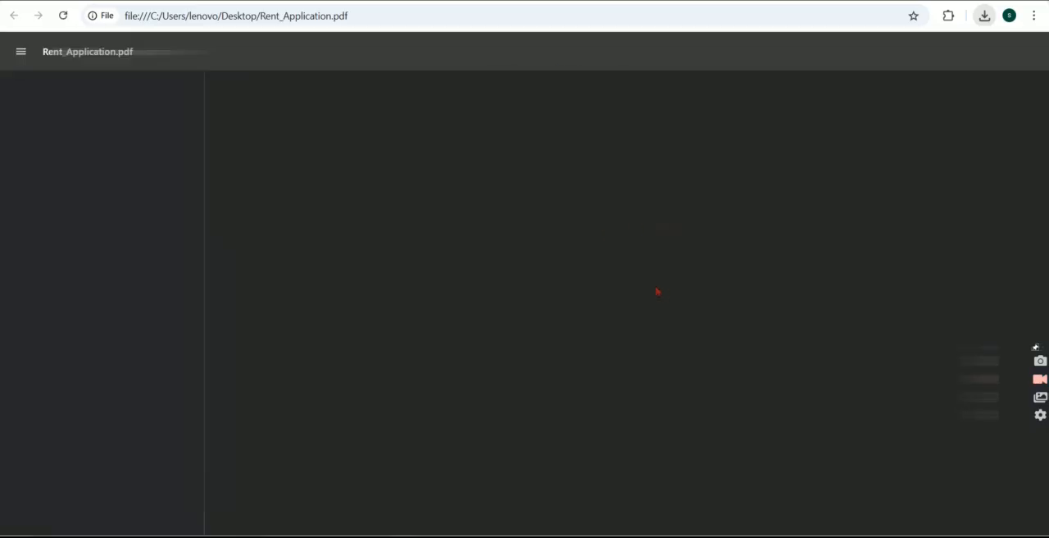
pyautogui.scroll(1, 700, 341)
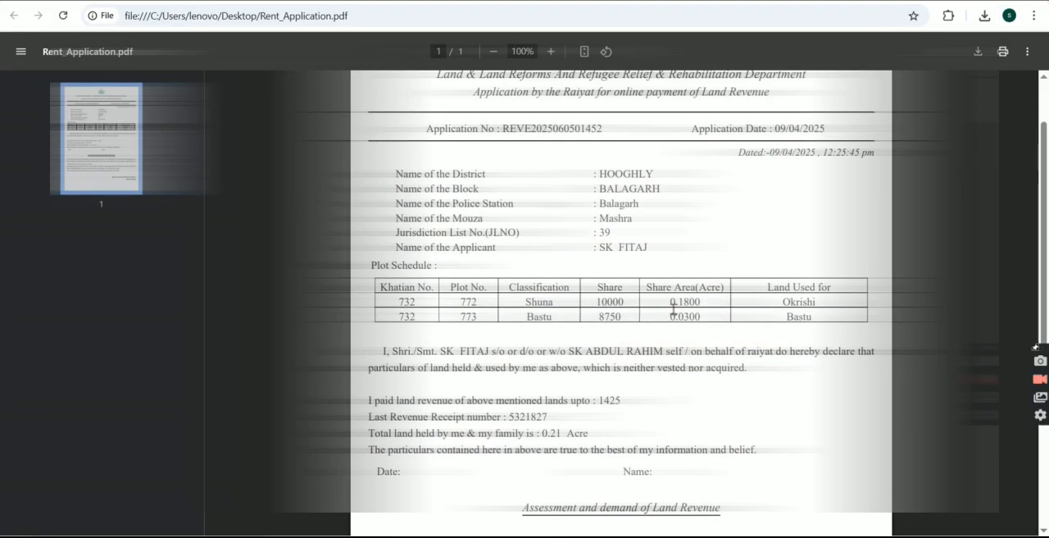
pyautogui.scroll(-1, 673, 309)
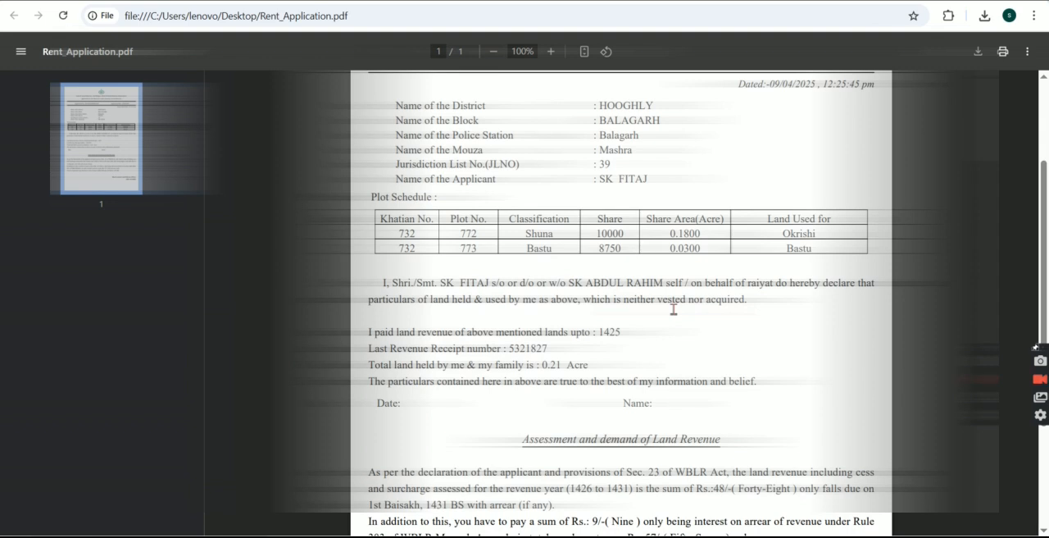
pyautogui.scroll(-3, 674, 309)
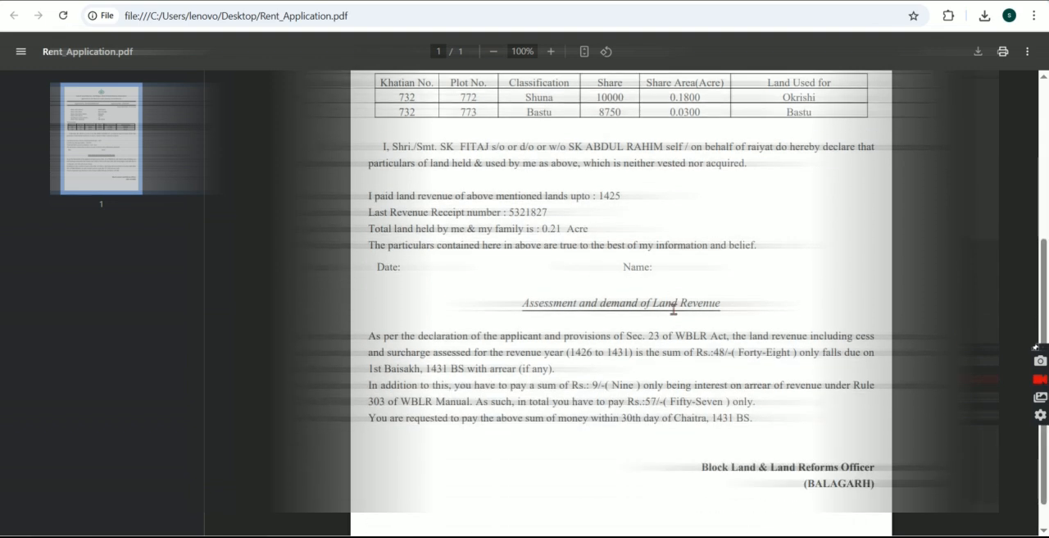
pyautogui.scroll(3, 673, 309)
pyautogui.scroll(3, 674, 309)
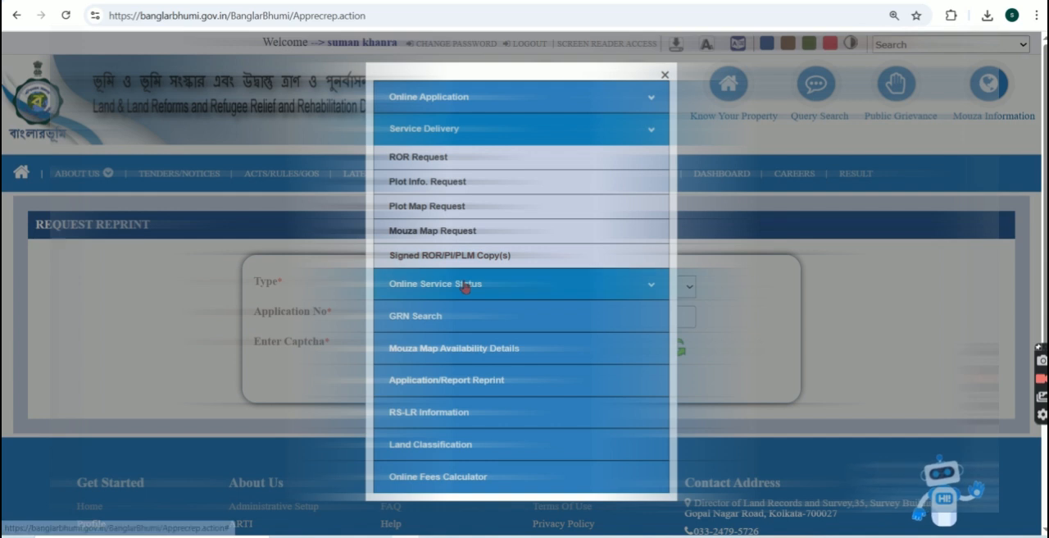
# Step: Open Application/Report Reprint from the citizen services and set the request type to Revenue Receipt
pyautogui.click(465, 285)
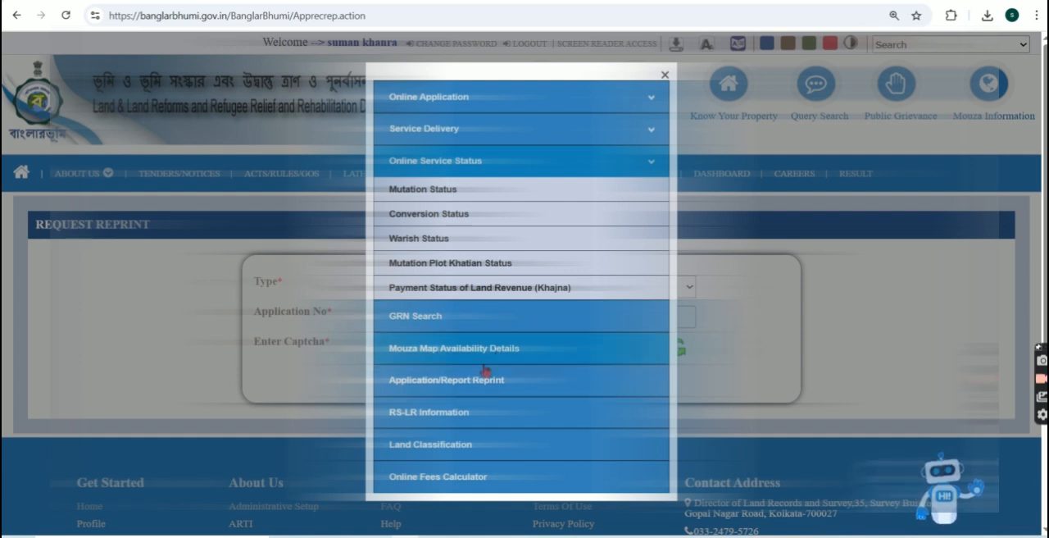
pyautogui.click(463, 387)
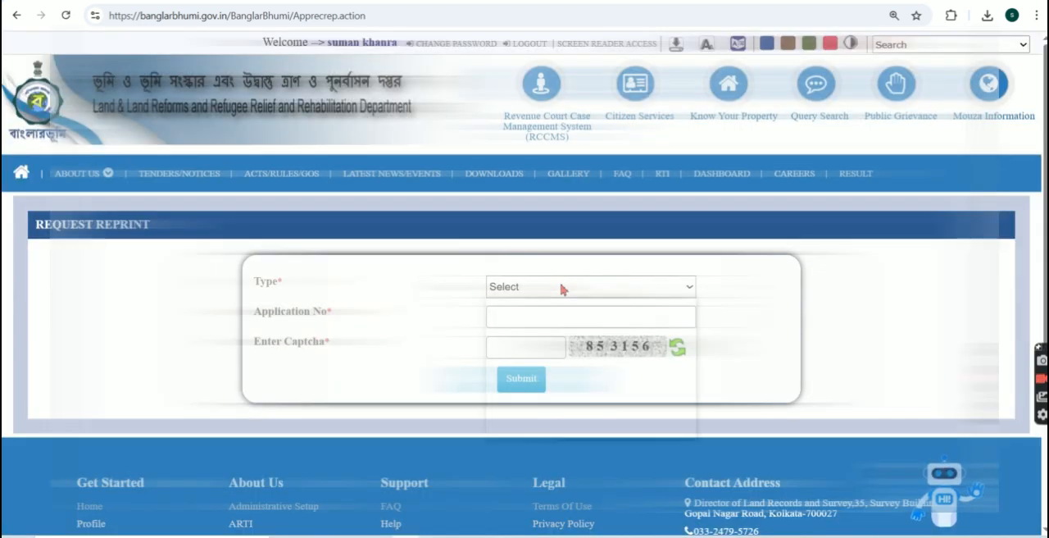
pyautogui.click(563, 287)
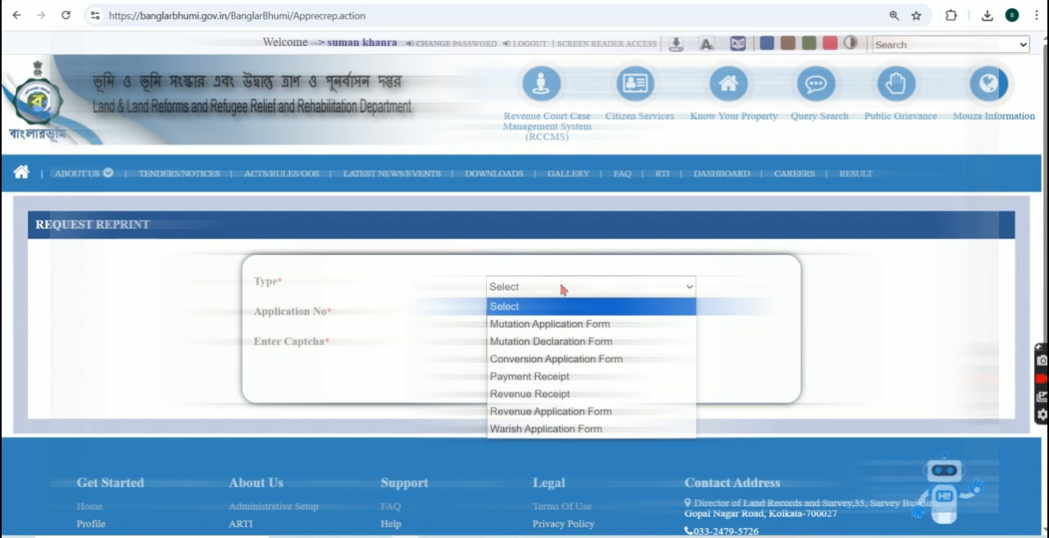
pyautogui.click(540, 397)
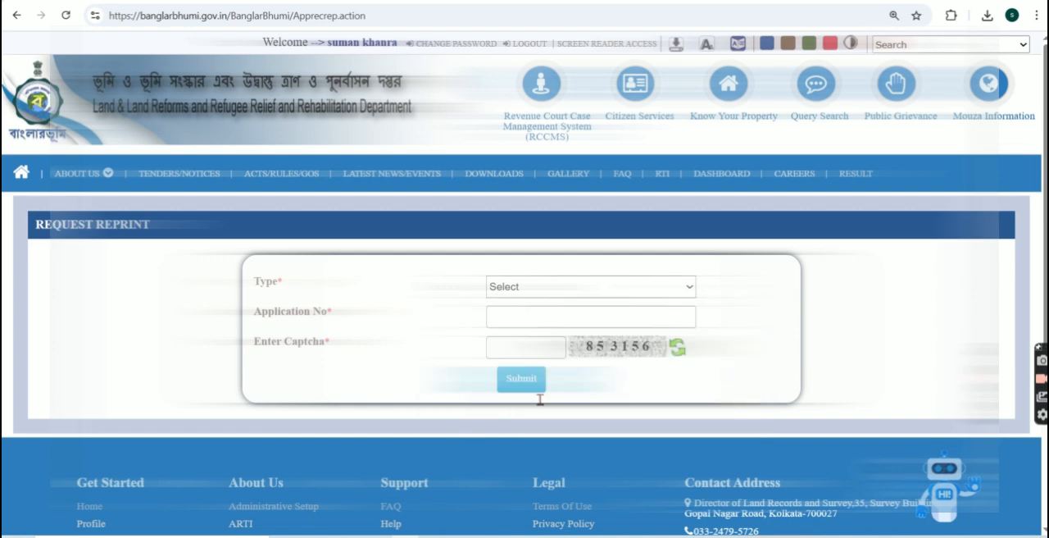
# Step: Paste the copied application number into the reprint request and select khatian number 732
pyautogui.click(533, 324)
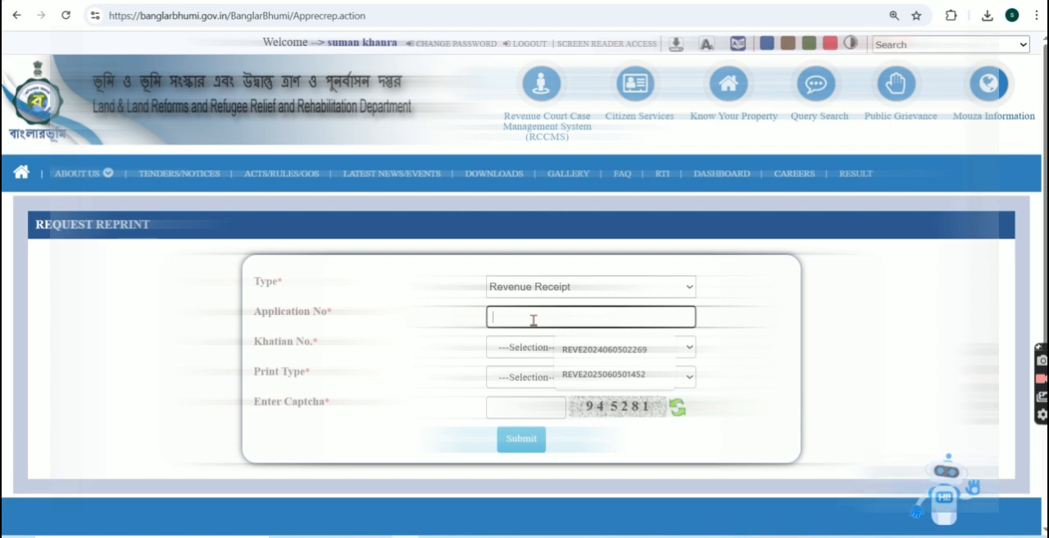
pyautogui.hotkey('ctrl', 'v')
pyautogui.click(444, 325)
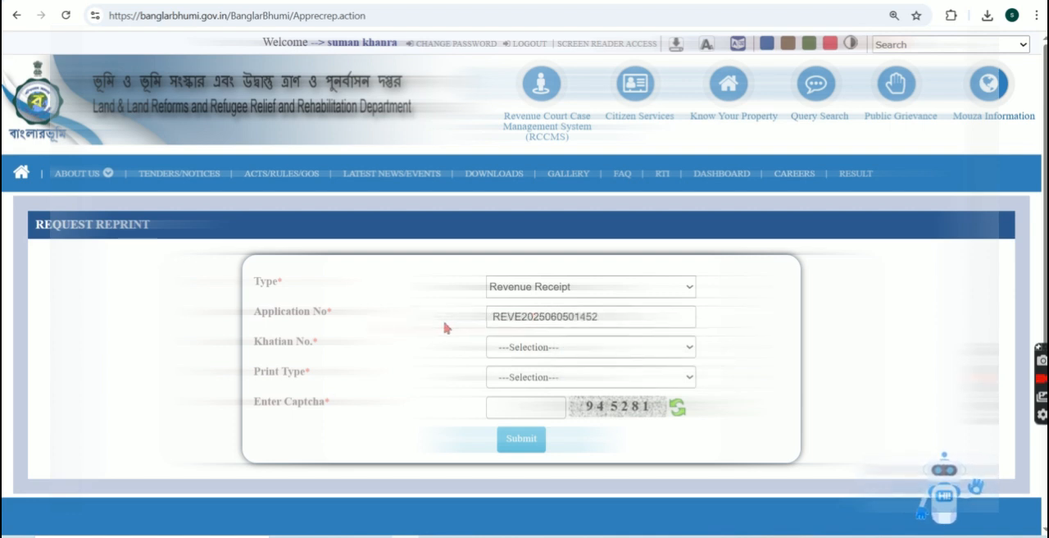
pyautogui.click(530, 356)
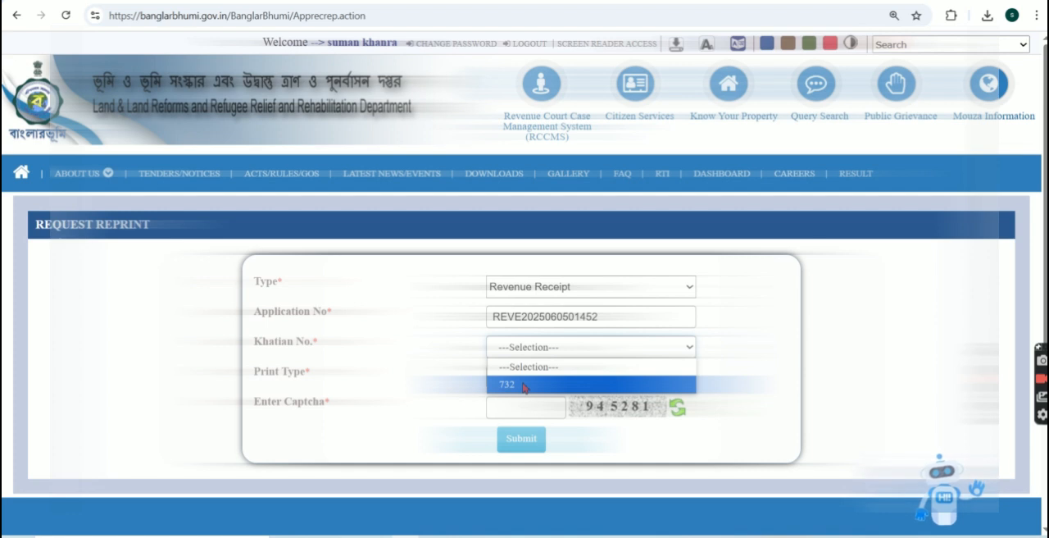
pyautogui.click(524, 387)
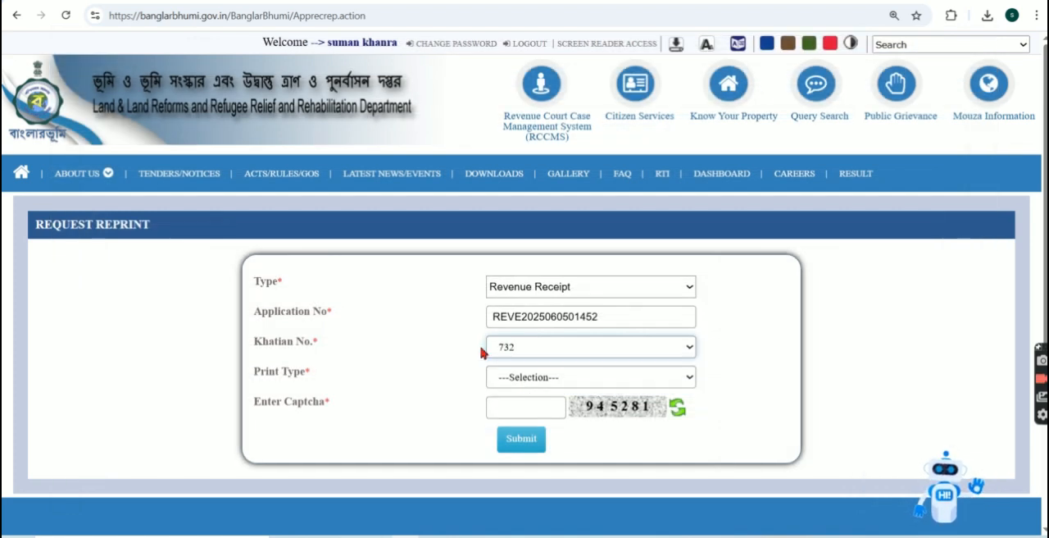
# Step: Set the print type to Bengali, enter the captcha, submit, and save the receipt to the Desktop as RevenueReceiptPdf (1).pdf
pyautogui.click(522, 379)
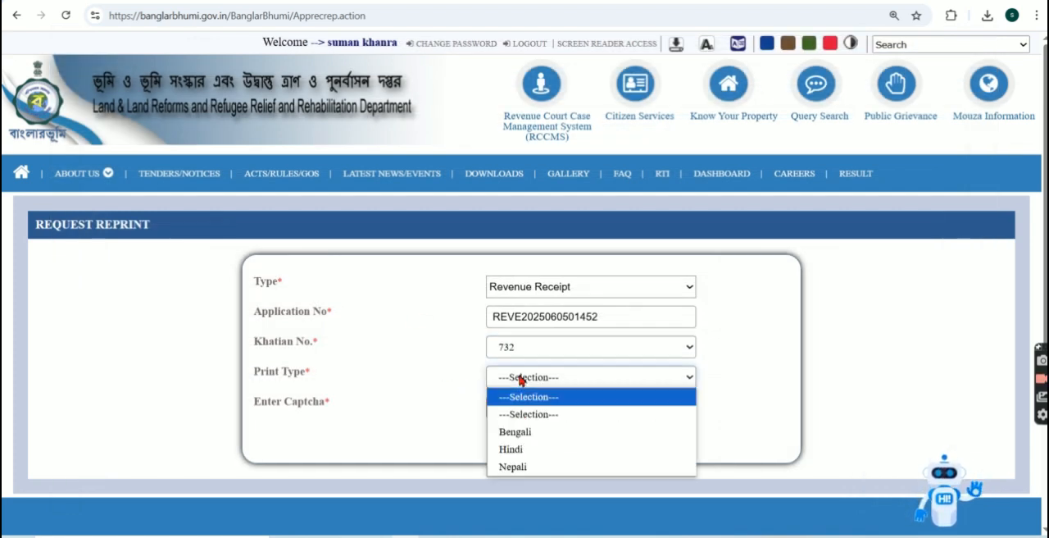
pyautogui.click(530, 431)
pyautogui.click(526, 411)
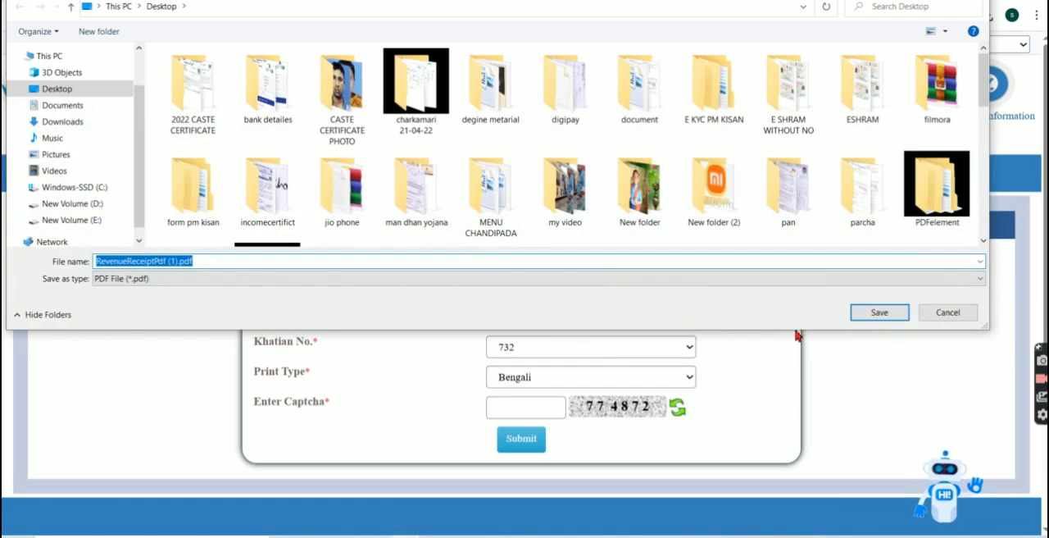
pyautogui.click(864, 320)
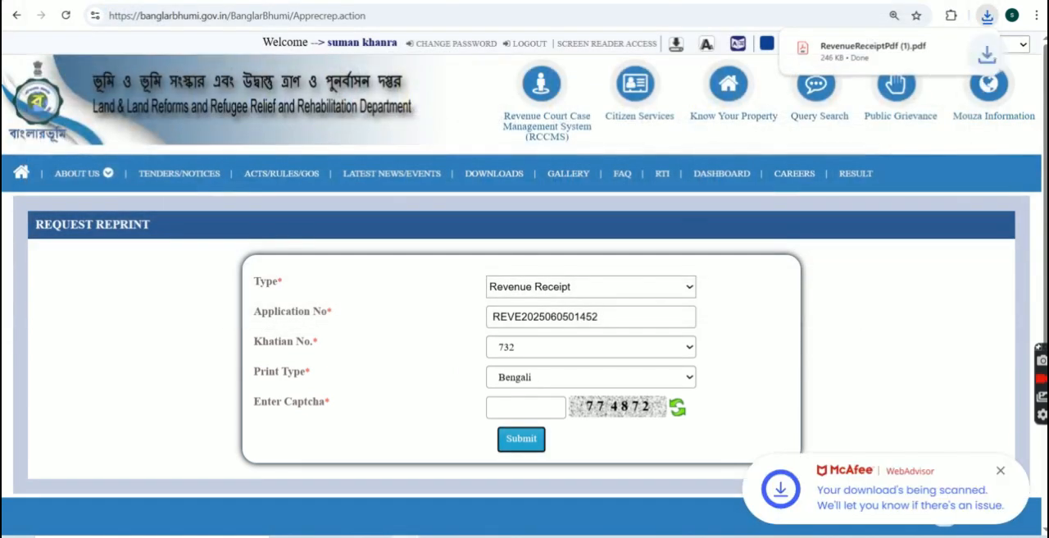
# Step: Open the downloaded revenue receipt and review its land details, yearly demand and payment tables, and total collection
pyautogui.click(885, 58)
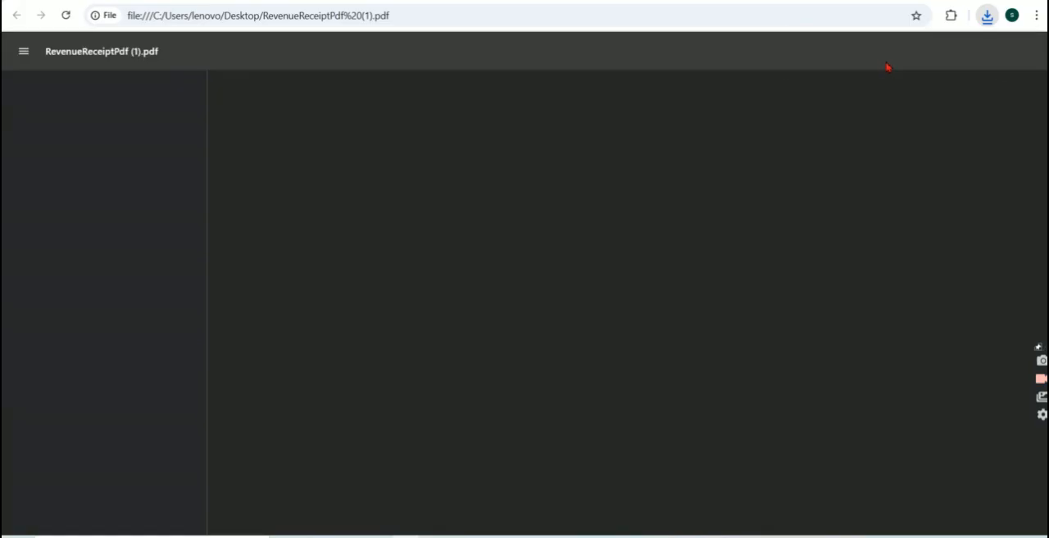
pyautogui.scroll(-4, 725, 298)
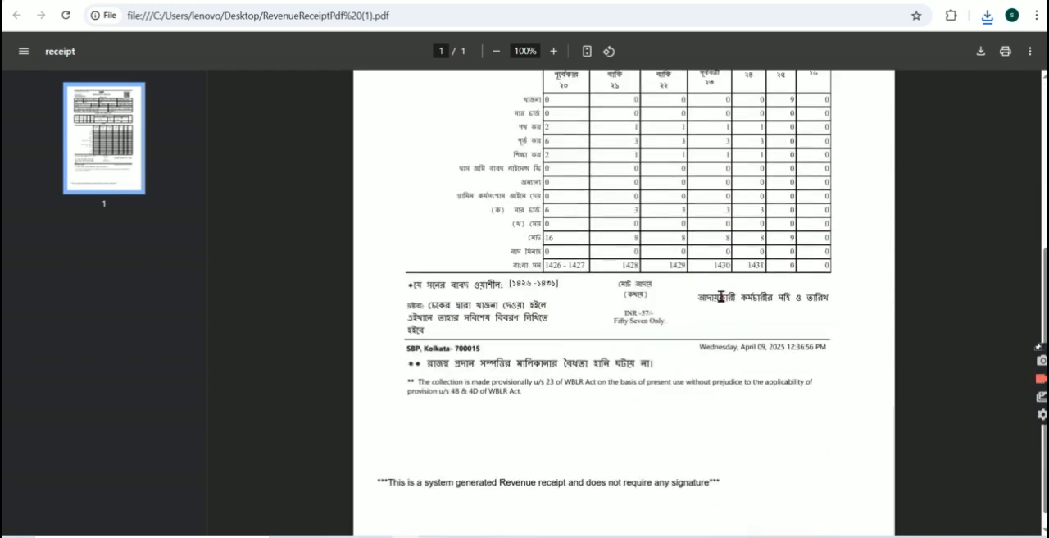
pyautogui.scroll(2, 724, 298)
pyautogui.scroll(-1, 721, 297)
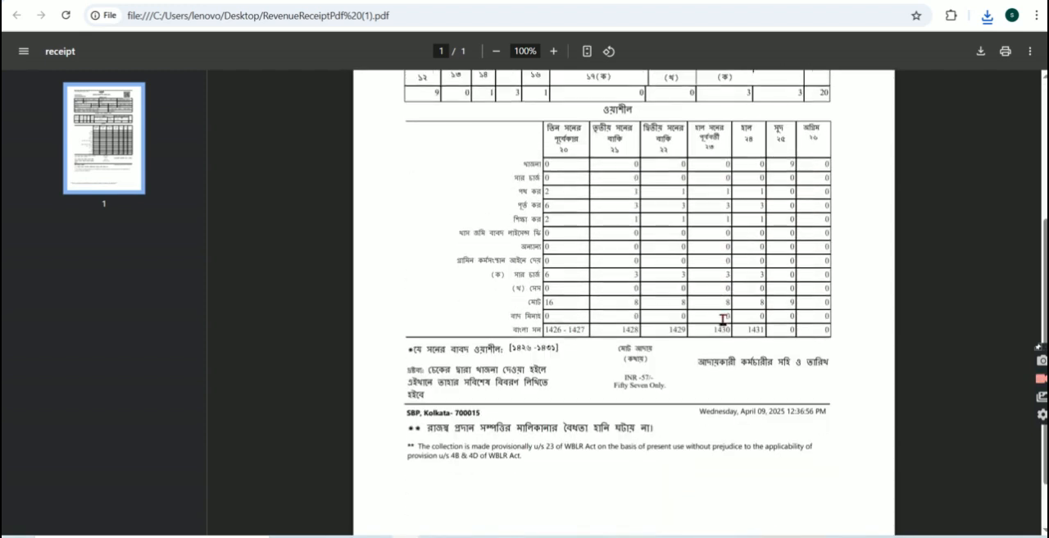
pyautogui.scroll(3, 668, 306)
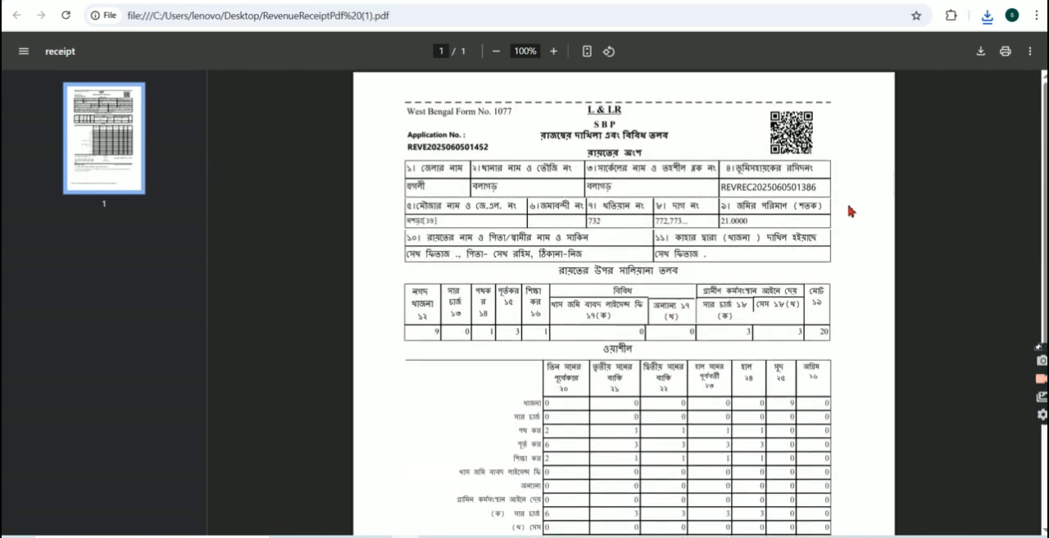
pyautogui.scroll(-1, 801, 354)
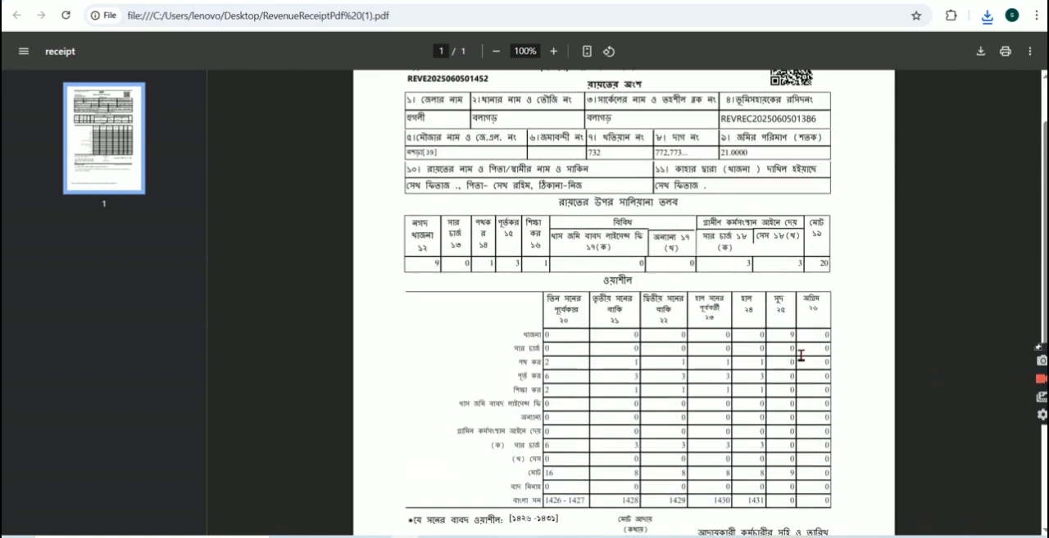
pyautogui.scroll(-2, 801, 355)
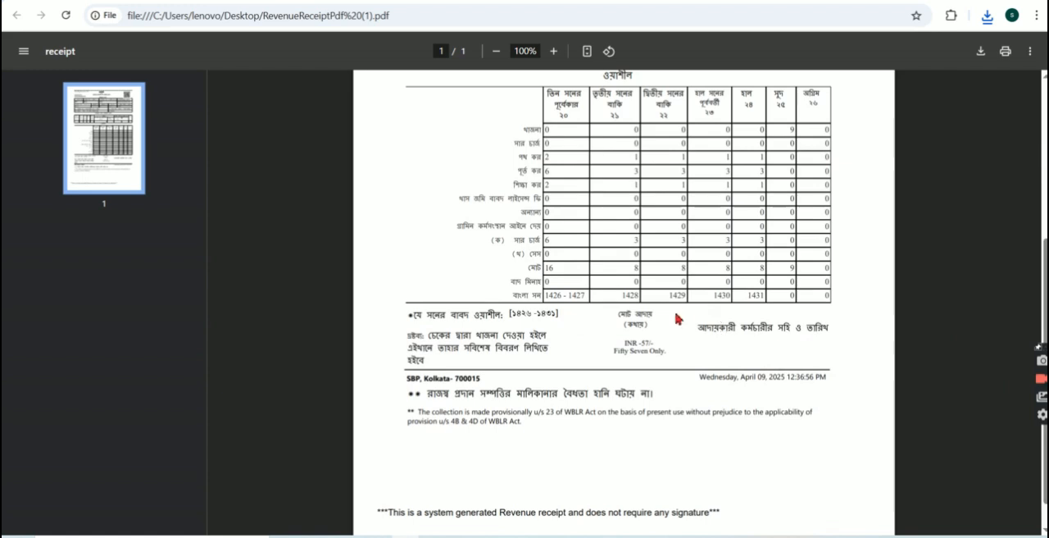
pyautogui.scroll(1, 623, 312)
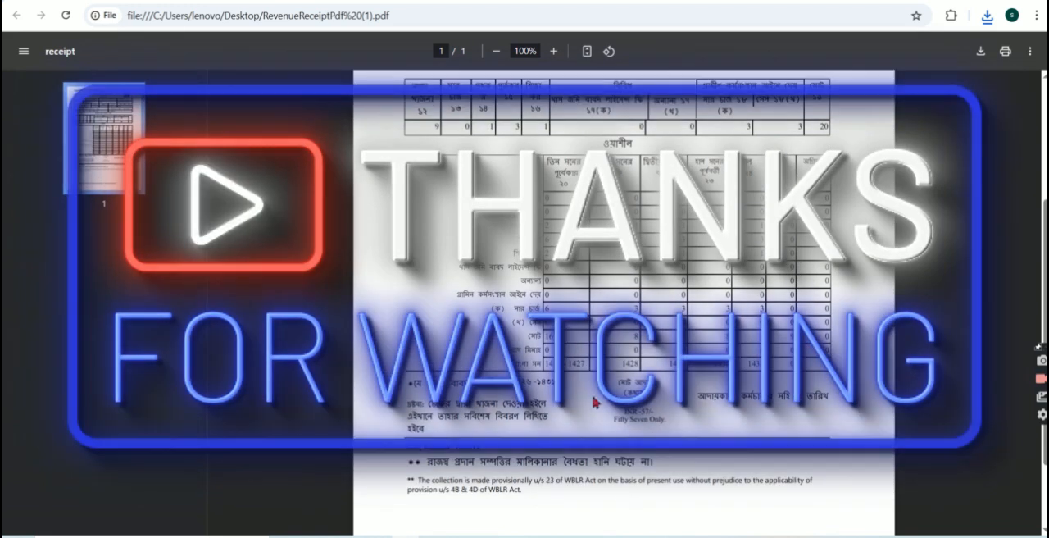